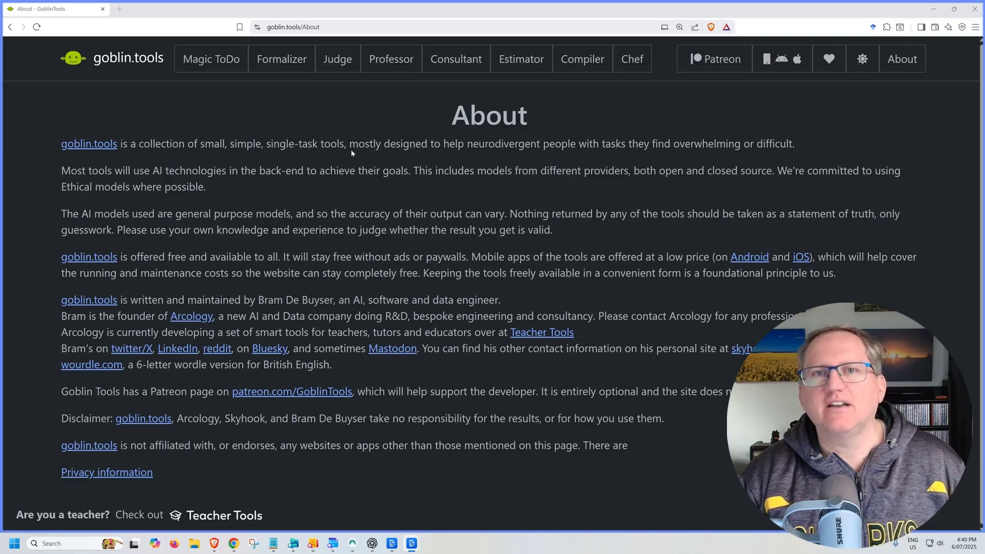
Highlight the About page phrase "mostly designed to help neurodivergent people" and clear the highlight.
{"action": "left_click_drag", "start_coordinate": [350, 144], "coordinate": [577, 139]}
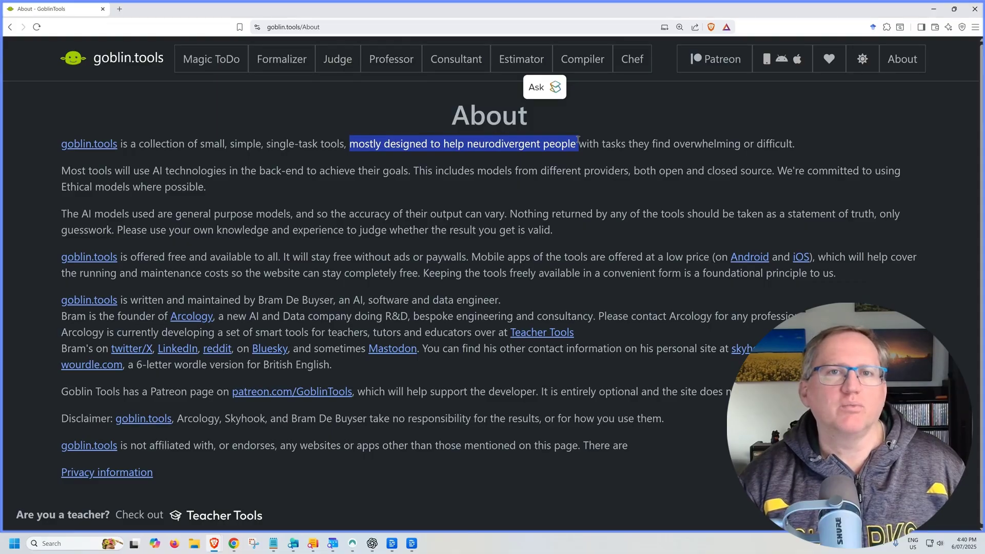
{"action": "left_click", "coordinate": [675, 129]}
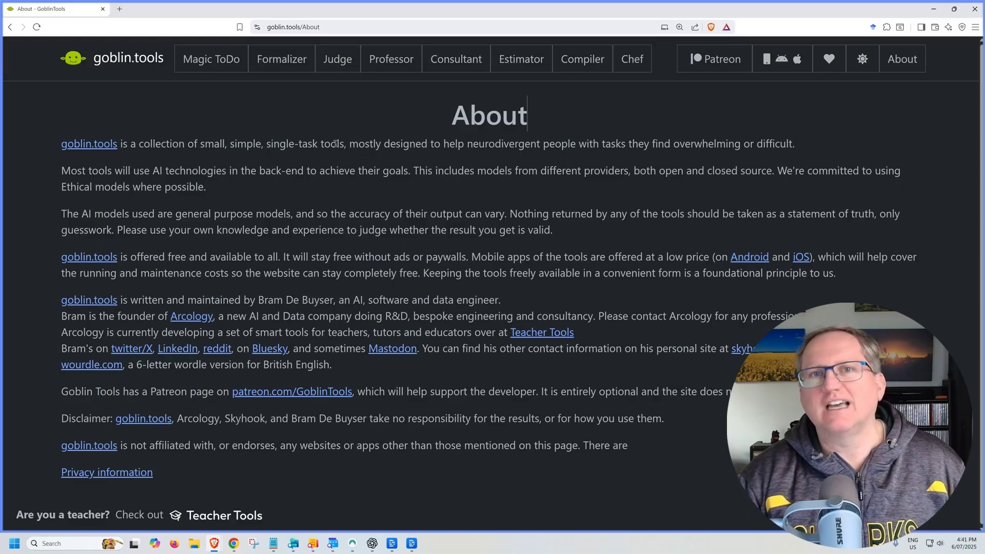
Open Magic ToDo and add the item "bake a cake" to the list.
{"action": "key", "text": "F5"}
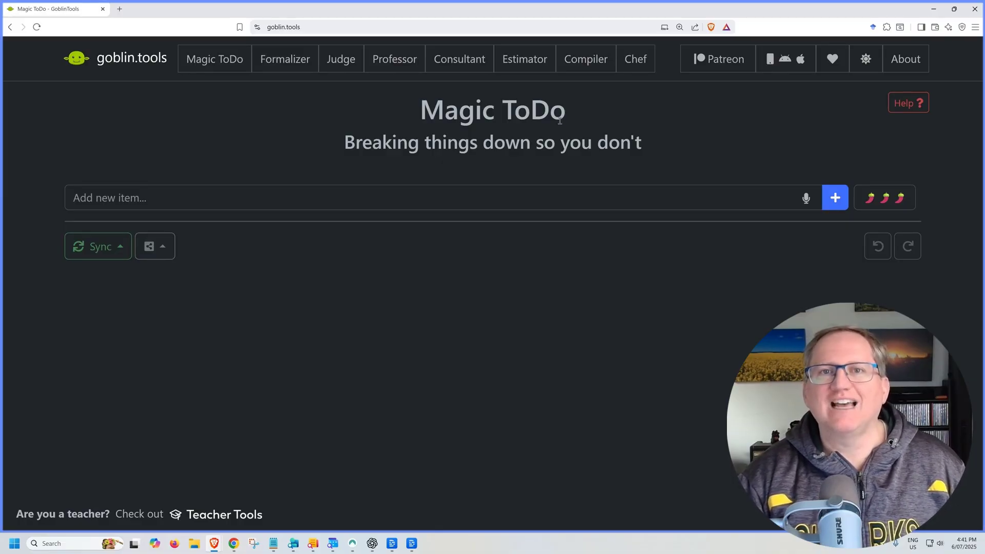
{"action": "left_click", "coordinate": [461, 200]}
{"action": "type", "text": "bake a cake"}
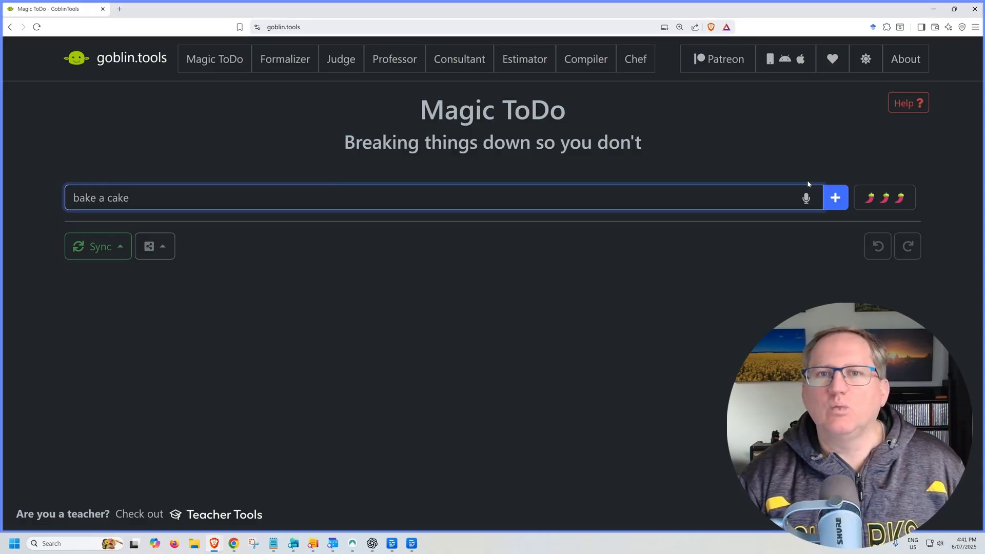
{"action": "left_click", "coordinate": [825, 192]}
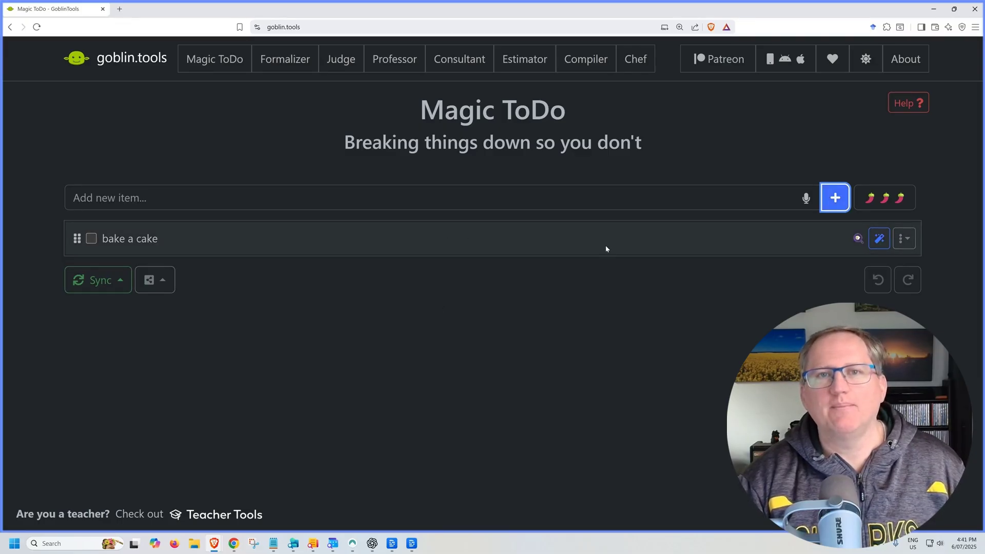
Break down the "bake a cake" item into subtasks, including its "Mix the dry ingredients" subtask.
{"action": "left_click", "coordinate": [879, 241]}
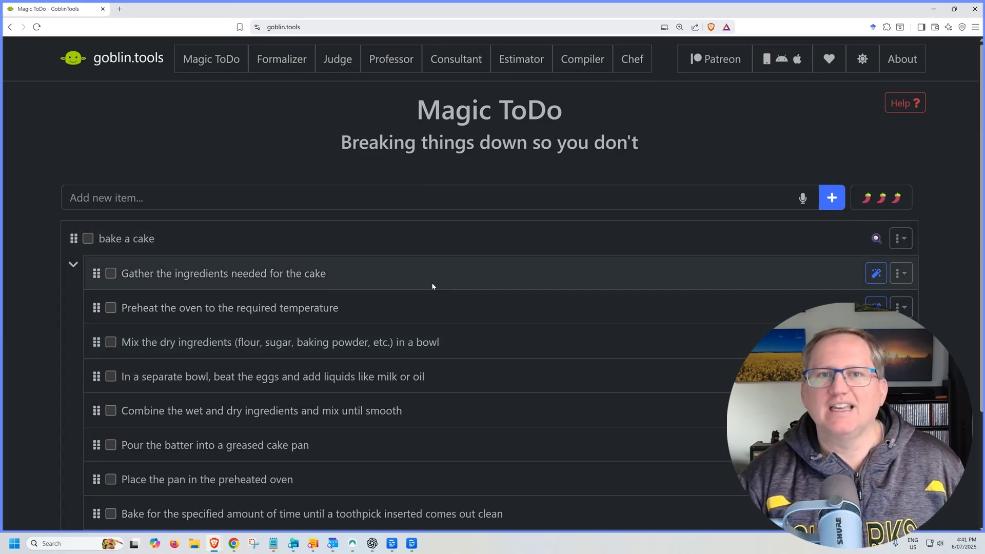
{"action": "scroll", "coordinate": [432, 286], "scroll_direction": "down", "scroll_amount": 3}
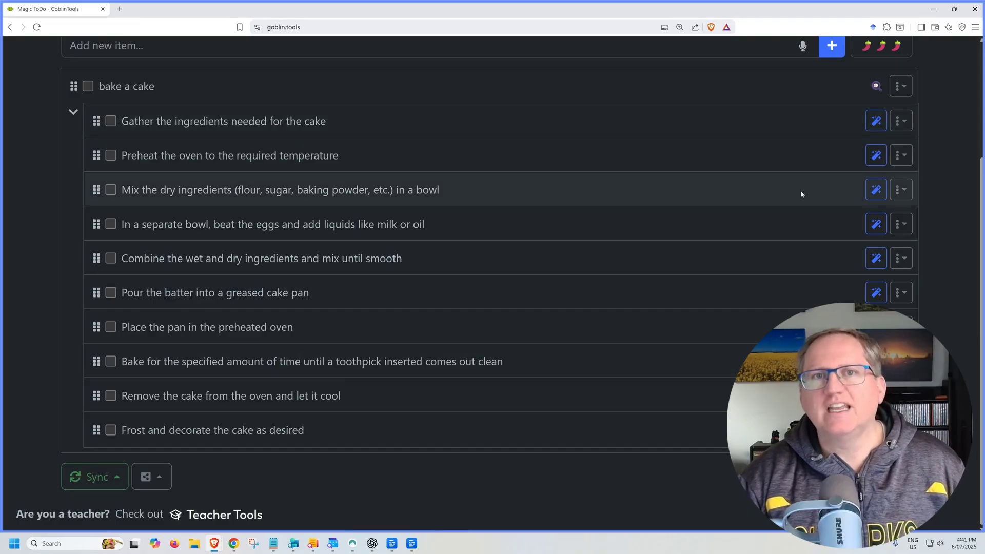
{"action": "left_click", "coordinate": [877, 190]}
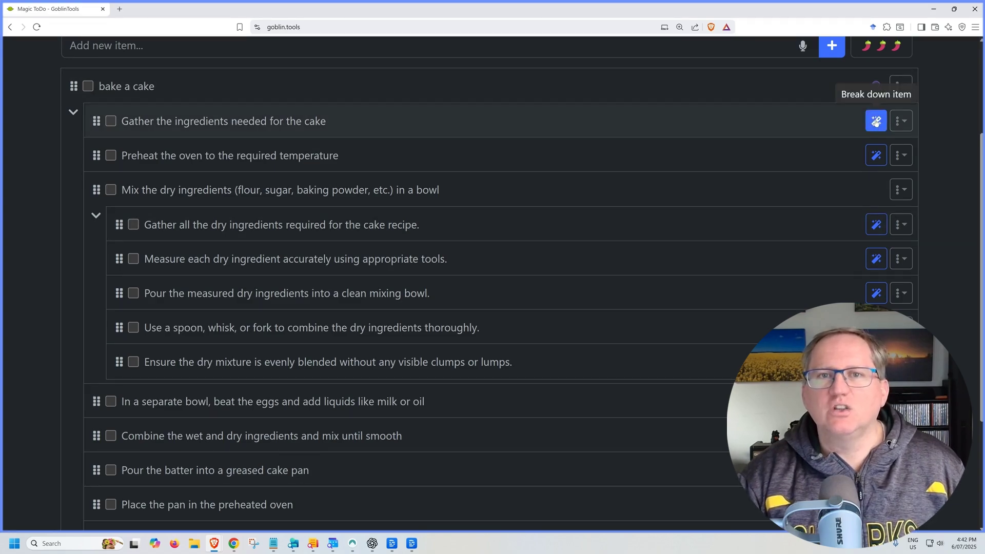
Generate time estimates for the whole "bake a cake" item and its subtasks.
{"action": "left_click", "coordinate": [898, 122]}
{"action": "left_click", "coordinate": [898, 123]}
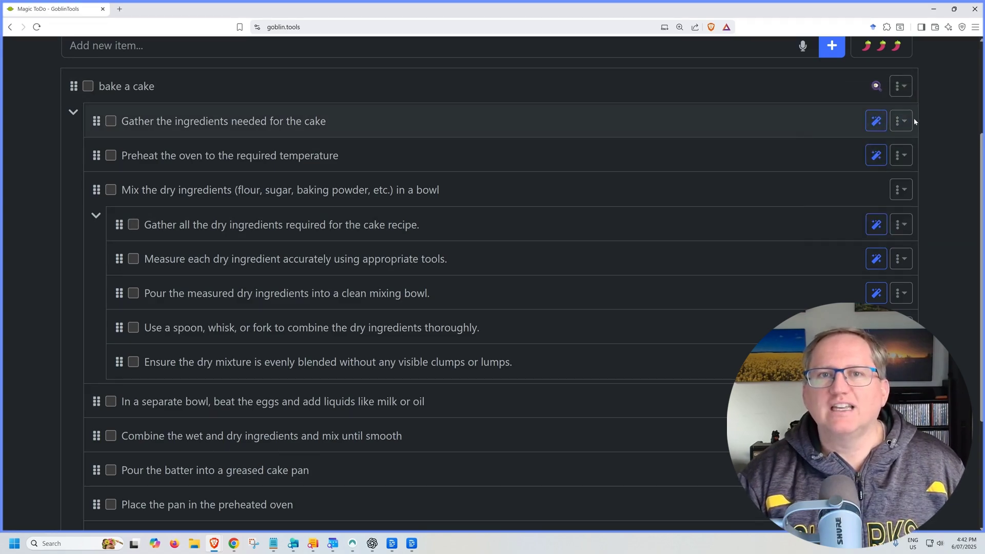
{"action": "left_click", "coordinate": [900, 122]}
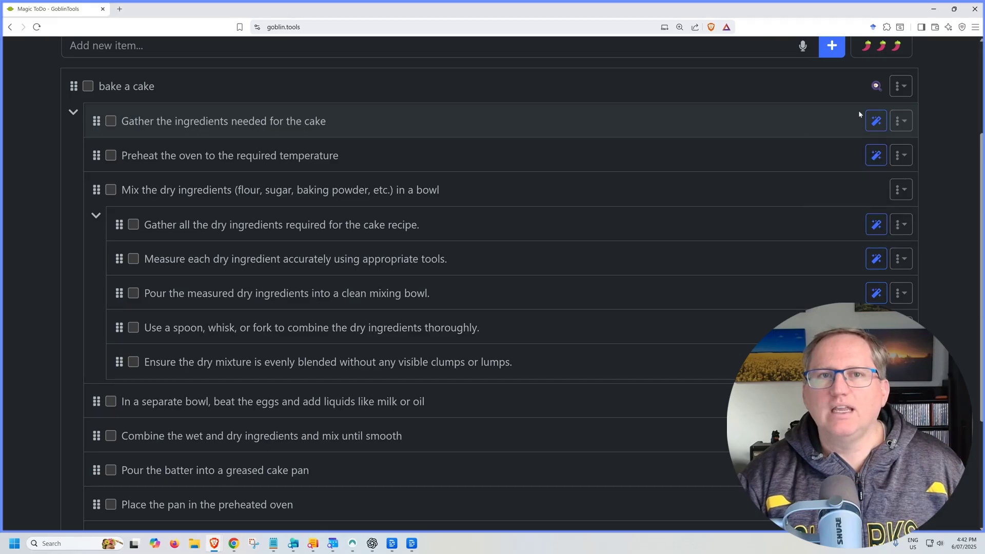
{"action": "left_click", "coordinate": [902, 87]}
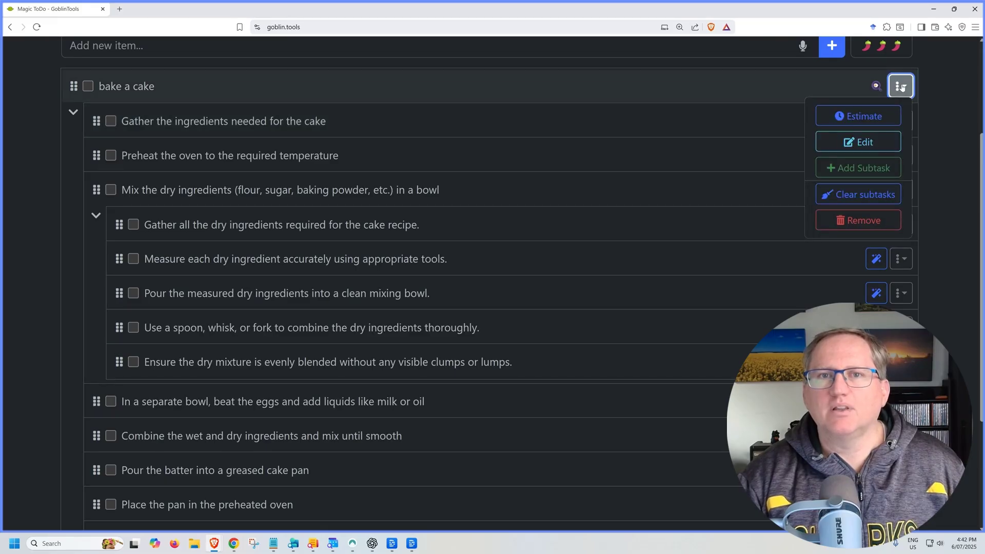
{"action": "left_click", "coordinate": [857, 116]}
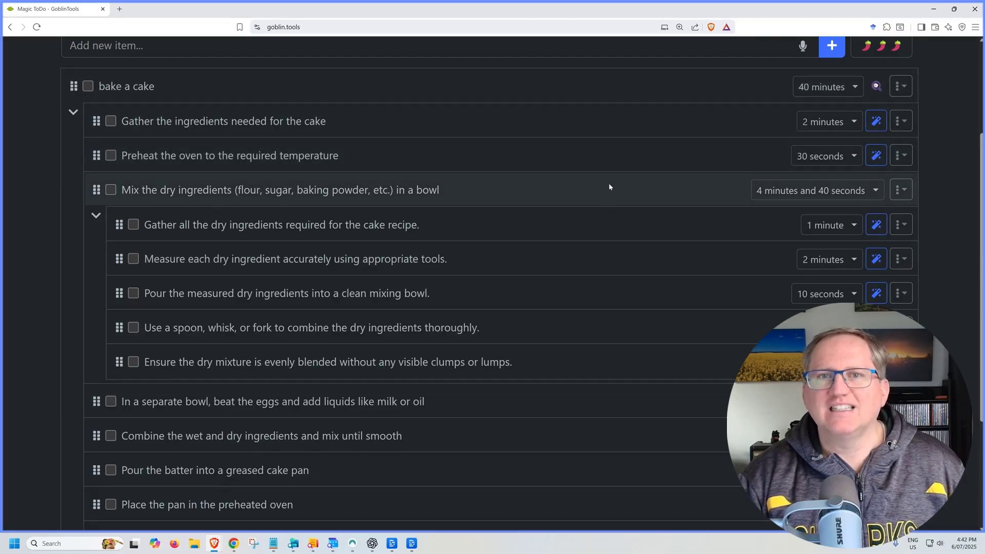
Show the spiciness level setting that controls how much Magic ToDo breaks tasks down.
{"action": "scroll", "coordinate": [609, 183], "scroll_direction": "up", "scroll_amount": 3}
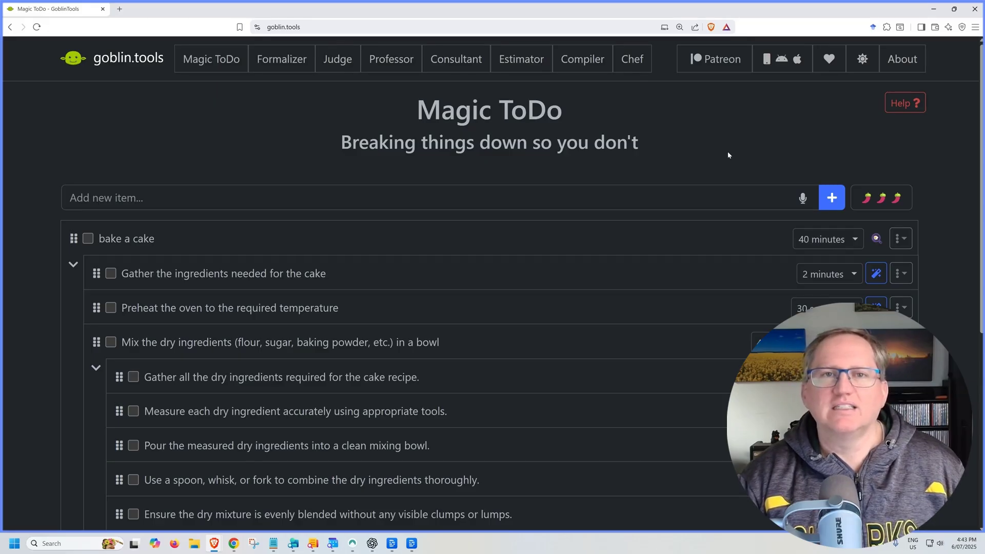
{"action": "left_click", "coordinate": [881, 198]}
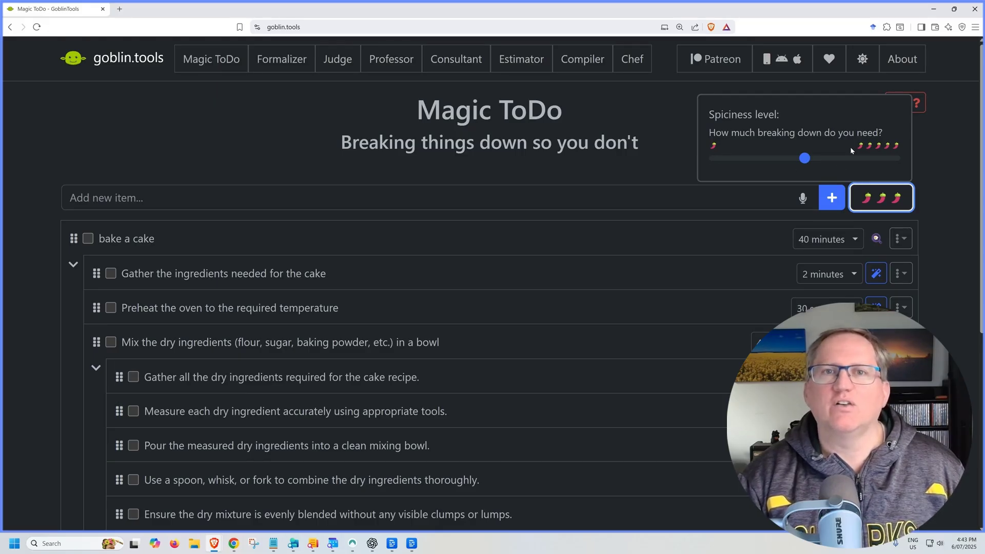
In the Formalizer, enter "yo can u plz send me that form thingy?" and convert it with the More professional style.
{"action": "left_click", "coordinate": [292, 59]}
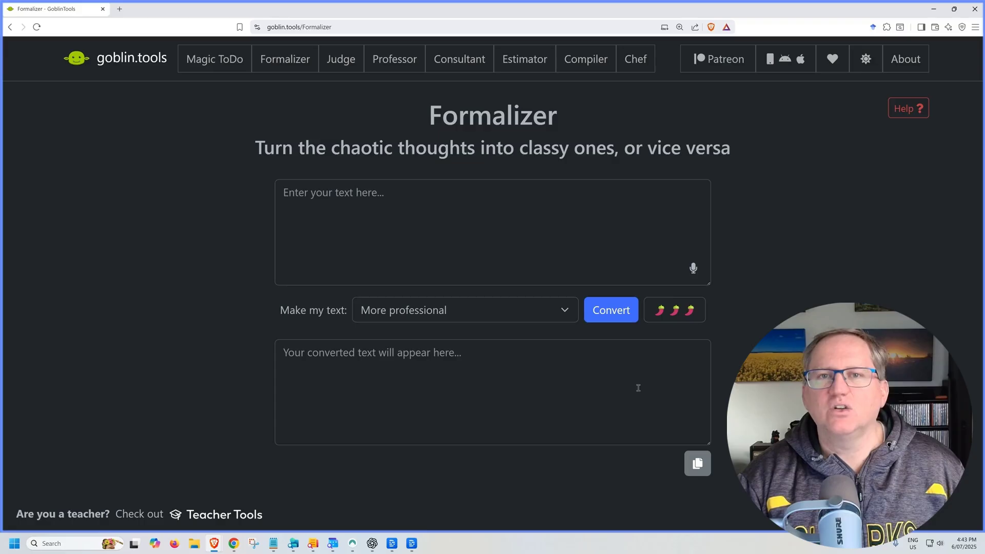
{"action": "key", "text": "alt+space"}
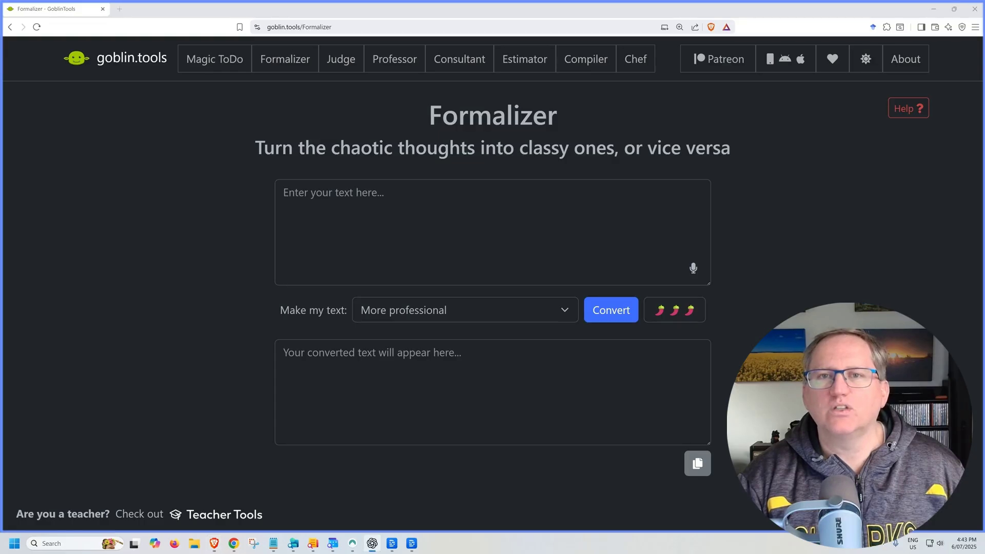
{"action": "left_click", "coordinate": [537, 205]}
{"action": "right_click", "coordinate": [537, 204]}
{"action": "left_click", "coordinate": [564, 292]}
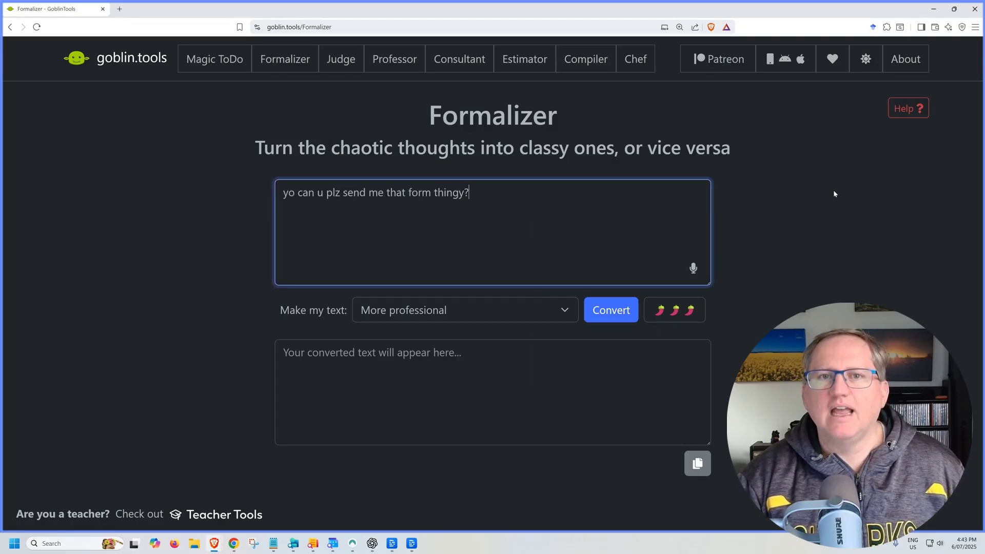
{"action": "left_click", "coordinate": [603, 308]}
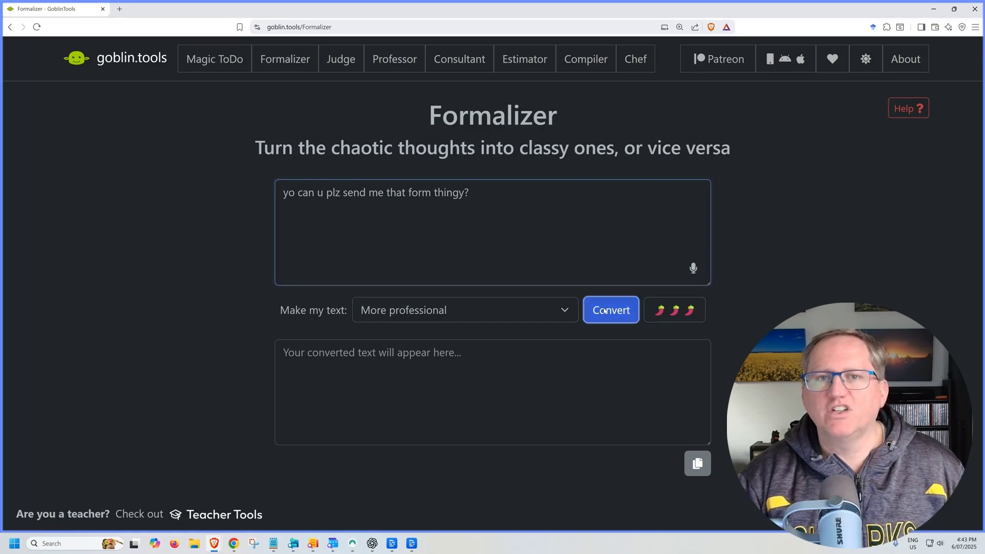
Change the Formalizer style to Angrier and convert the same message again.
{"action": "left_click", "coordinate": [502, 315]}
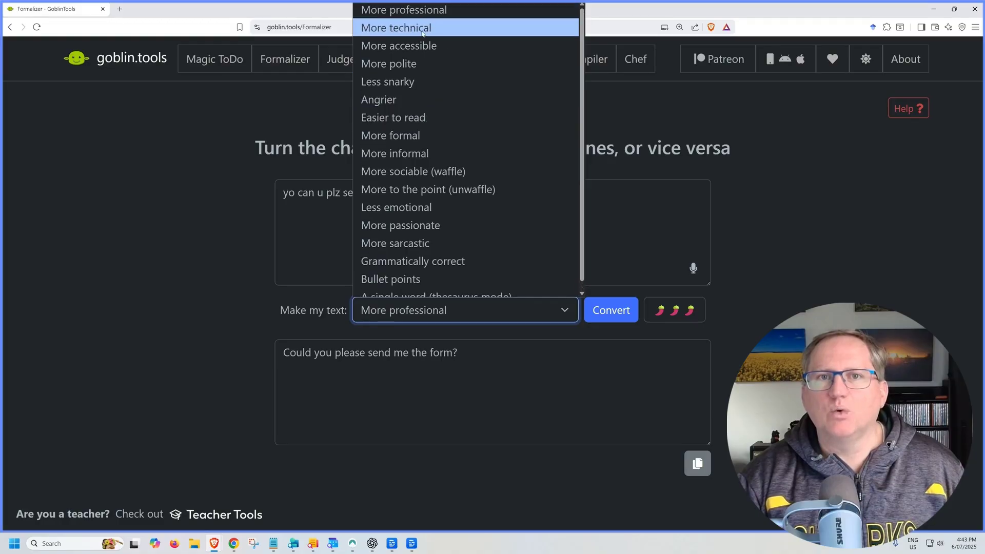
{"action": "left_click", "coordinate": [391, 100]}
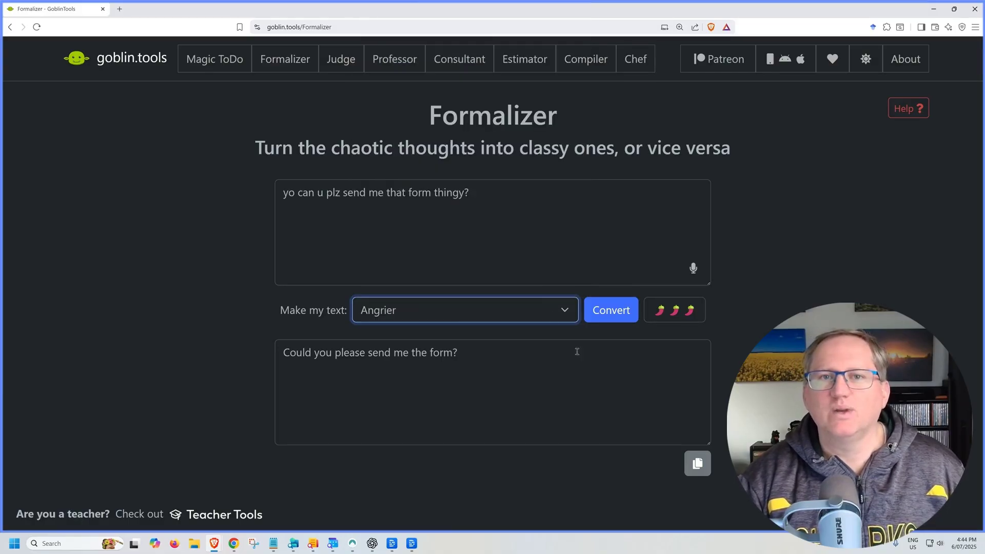
{"action": "left_click", "coordinate": [609, 311]}
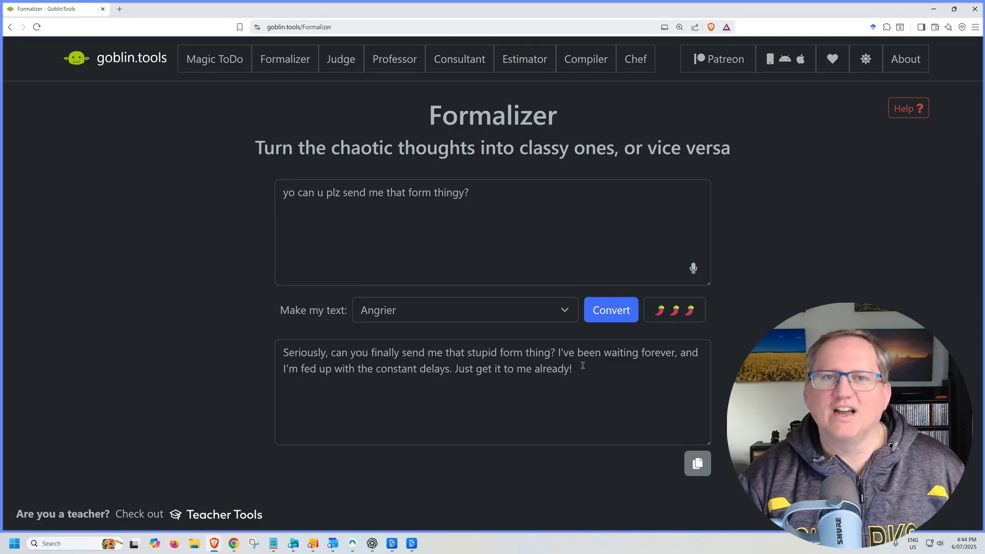
{"action": "left_click", "coordinate": [552, 318]}
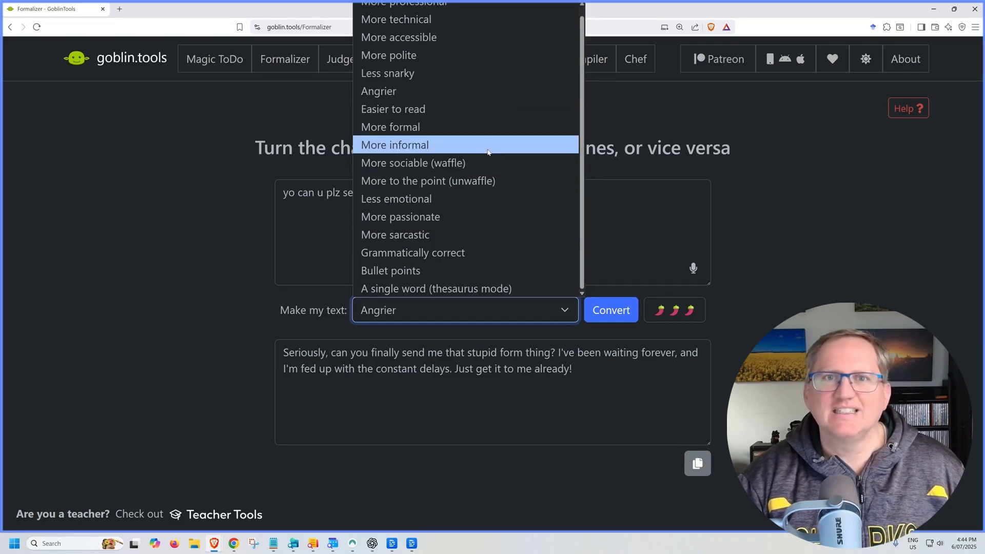
{"action": "scroll", "coordinate": [503, 153], "scroll_direction": "up", "scroll_amount": 1}
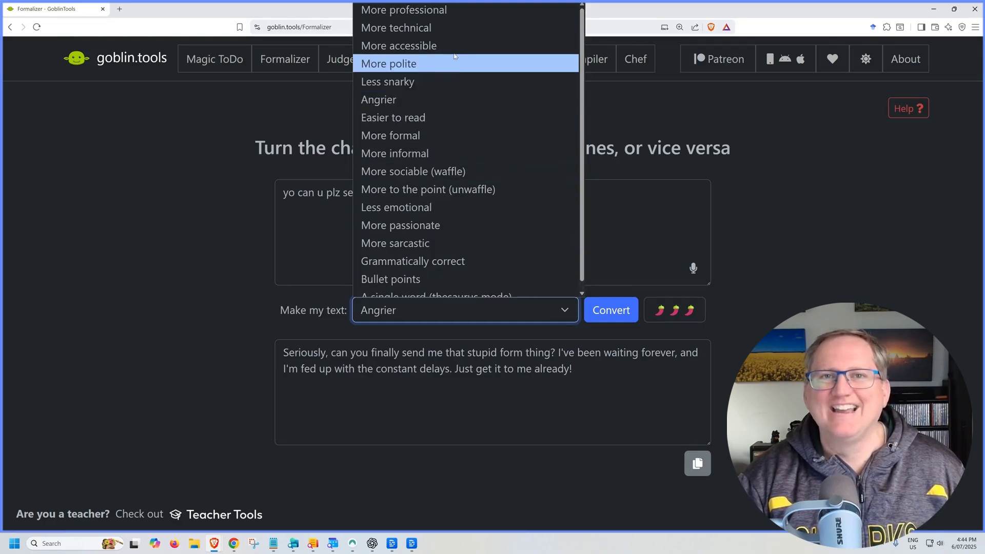
{"action": "left_click", "coordinate": [280, 89]}
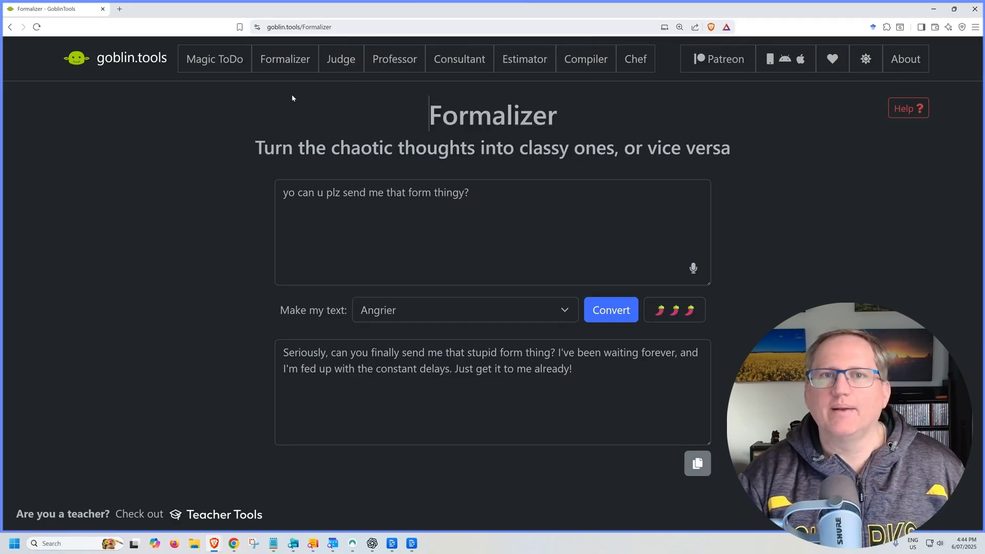
In the Judge, analyze the tone of "I guess I thought you'd actually bother replying this time" and generate a suggested response.
{"action": "left_click", "coordinate": [340, 60]}
{"action": "left_click", "coordinate": [389, 203]}
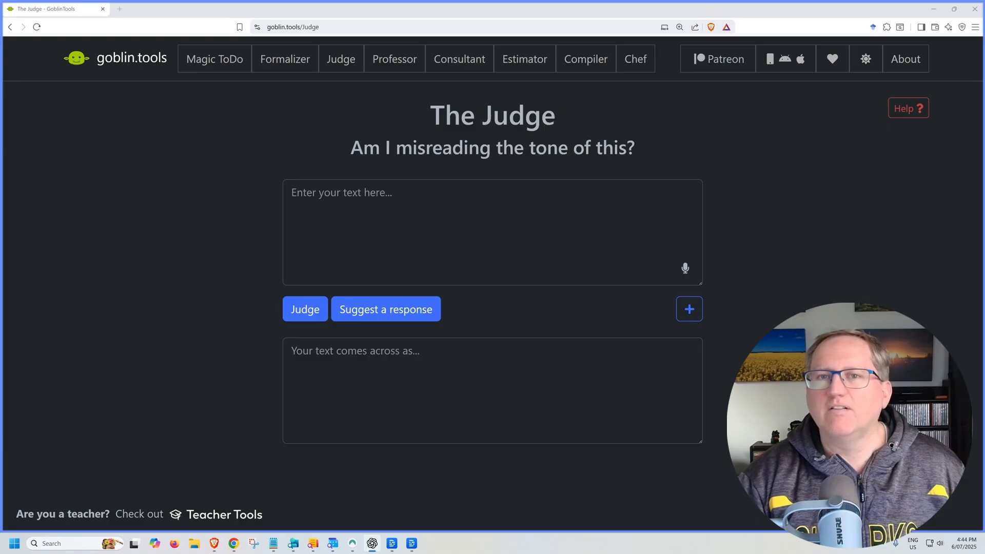
{"action": "key", "text": "alt+Tab"}
{"action": "type", "text": "I guess I thought you'd actually bother replying this time"}
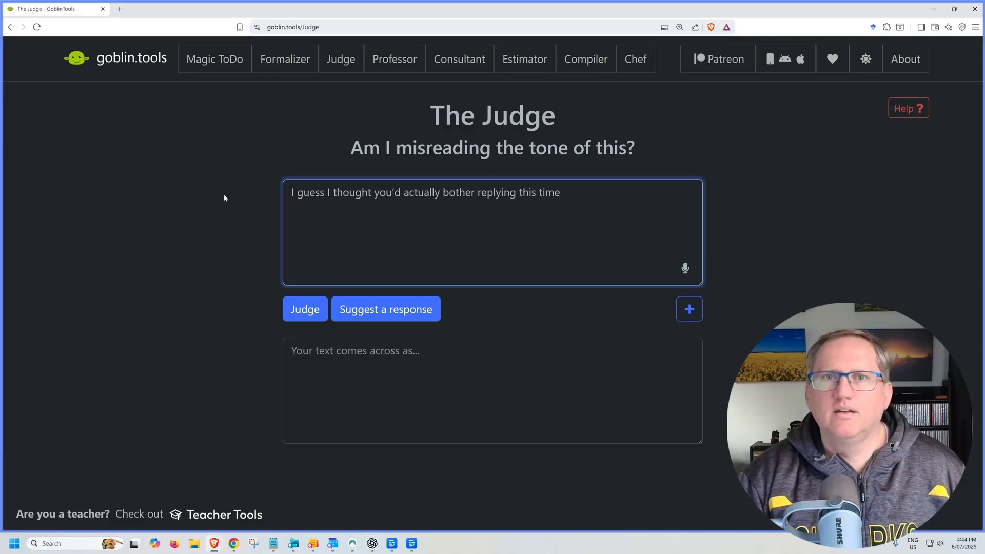
{"action": "left_click", "coordinate": [302, 308]}
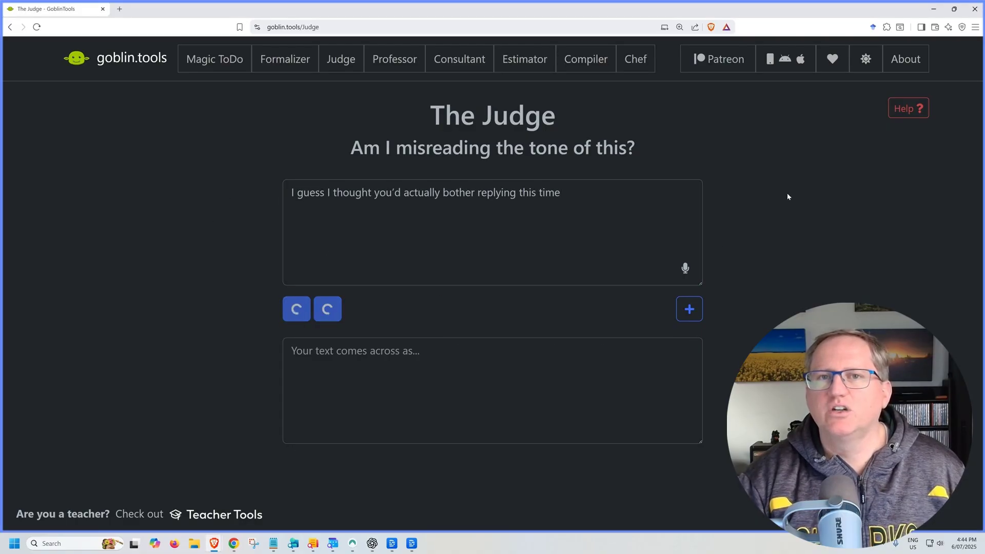
{"action": "left_click_drag", "start_coordinate": [698, 364], "coordinate": [303, 343]}
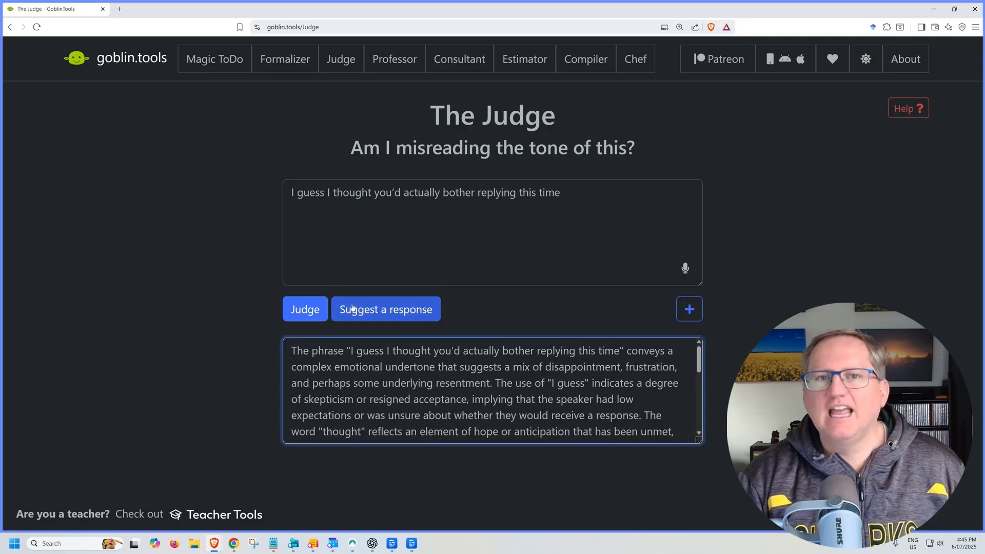
{"action": "left_click", "coordinate": [380, 310]}
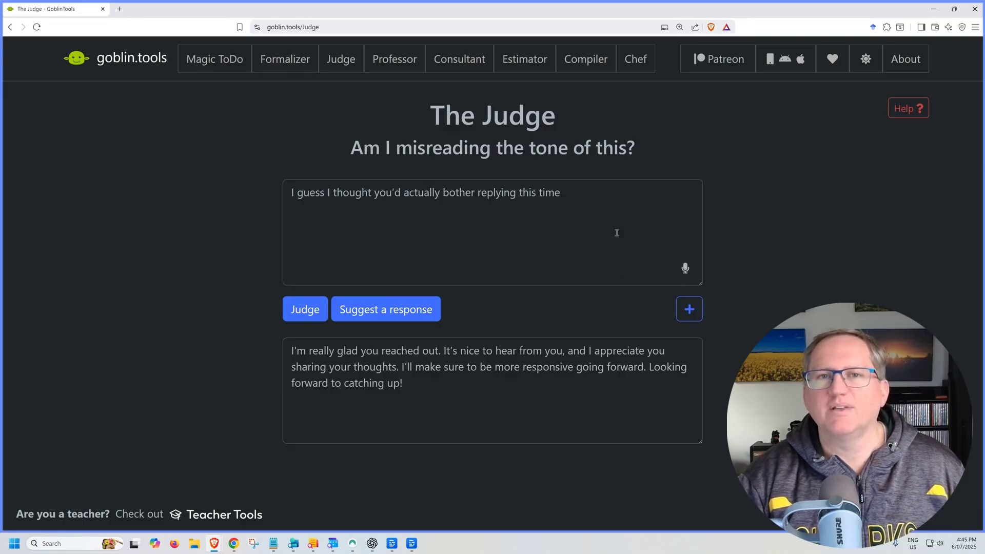
In the Professor, request an explanation of "how an engine works" and review the explanation and example.
{"action": "left_click", "coordinate": [399, 61]}
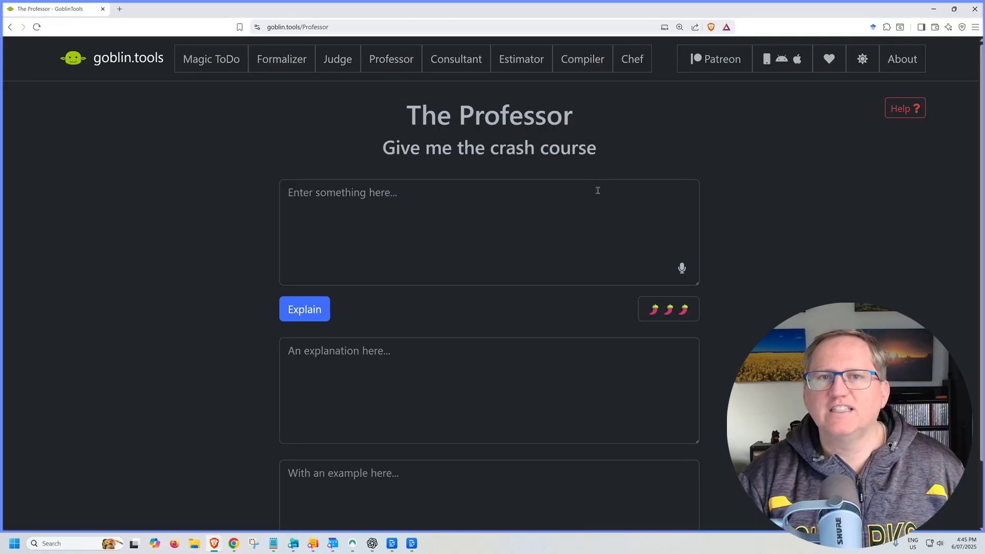
{"action": "left_click_drag", "start_coordinate": [382, 149], "coordinate": [610, 152]}
{"action": "left_click", "coordinate": [381, 198]}
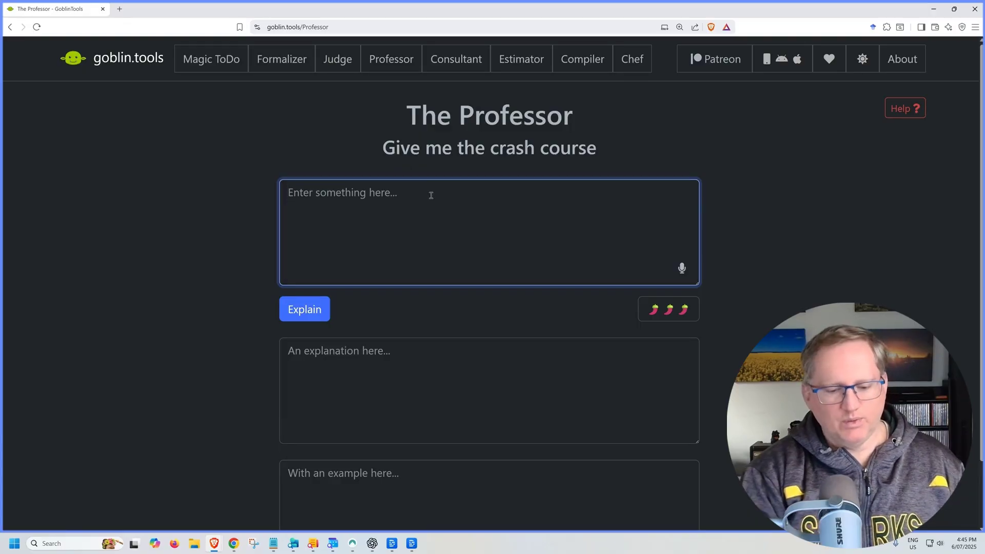
{"action": "type", "text": "how an engine works"}
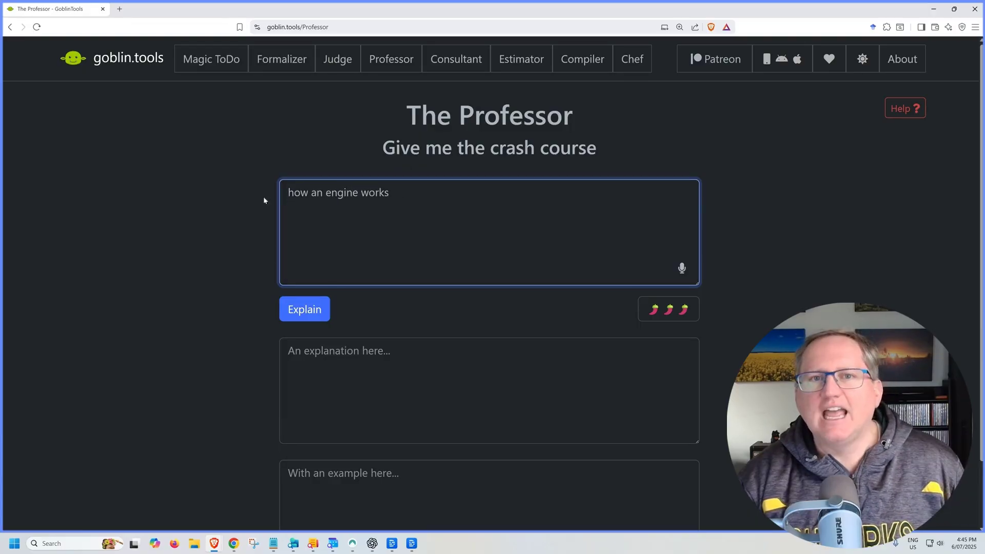
{"action": "left_click", "coordinate": [318, 309]}
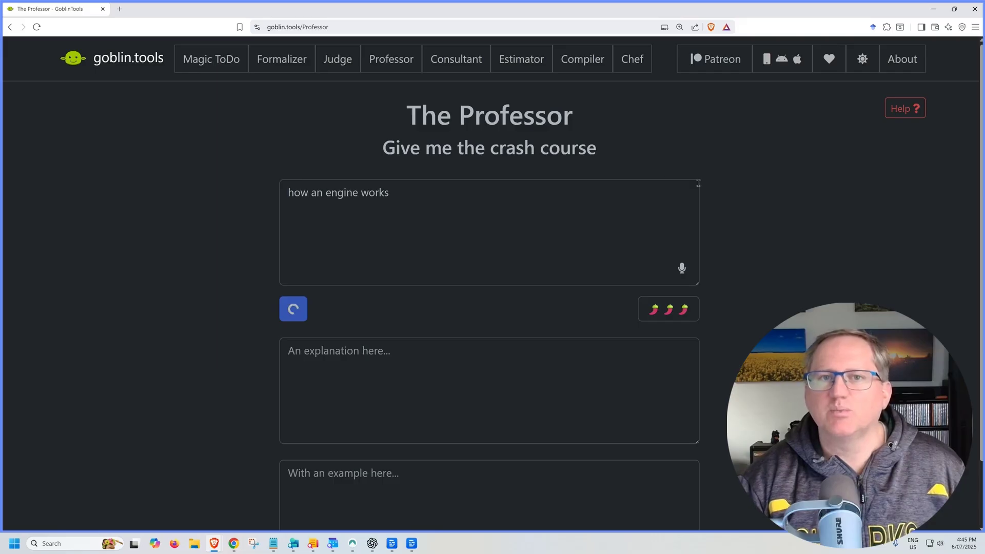
{"action": "scroll", "coordinate": [495, 356], "scroll_direction": "down", "scroll_amount": 1}
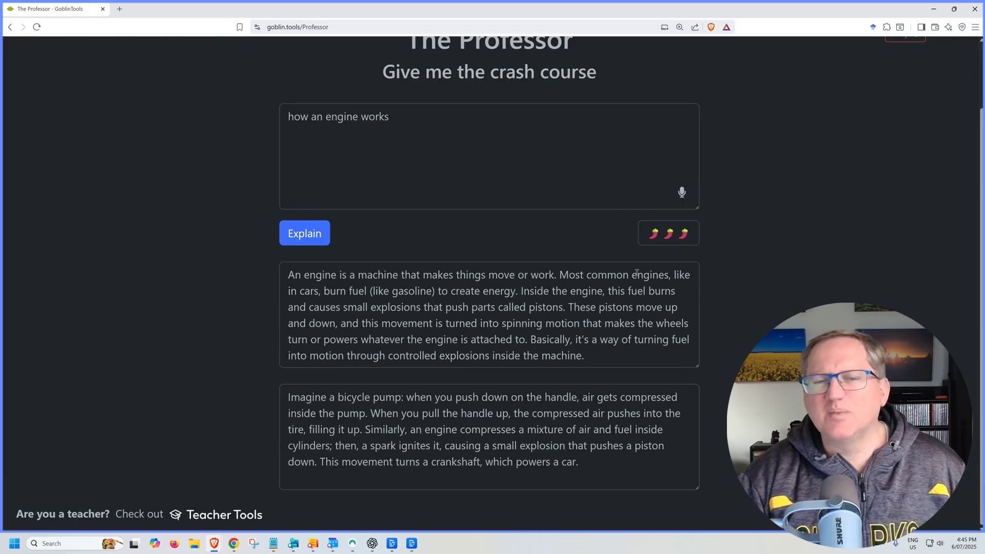
{"action": "scroll", "coordinate": [515, 254], "scroll_direction": "up", "scroll_amount": 1}
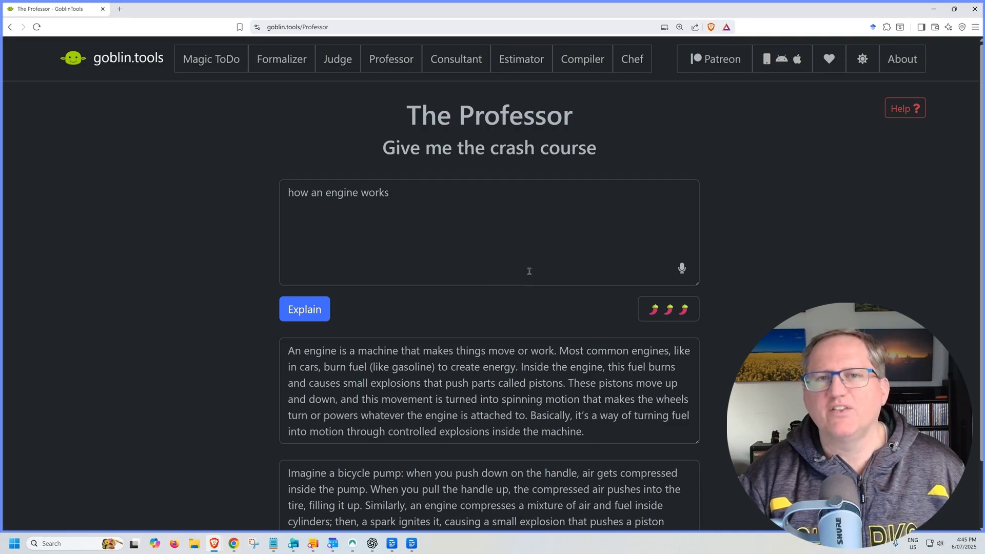
Look at the range of spiciness levels available for the Professor's explanation, leaving the level as it is.
{"action": "scroll", "coordinate": [601, 359], "scroll_direction": "down", "scroll_amount": 1}
{"action": "left_click", "coordinate": [601, 358]}
{"action": "scroll", "coordinate": [674, 316], "scroll_direction": "up", "scroll_amount": 1}
{"action": "left_click", "coordinate": [675, 314]}
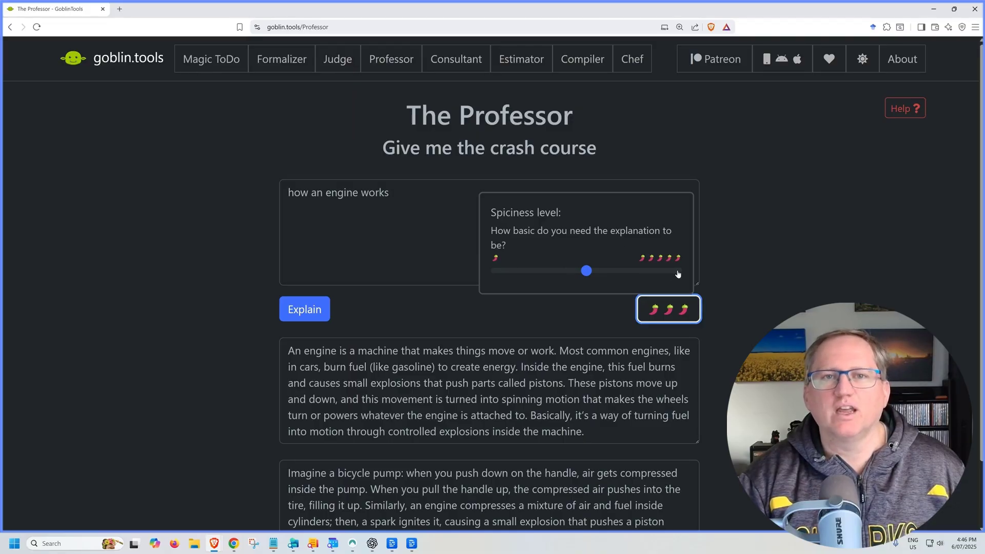
{"action": "left_click", "coordinate": [661, 131]}
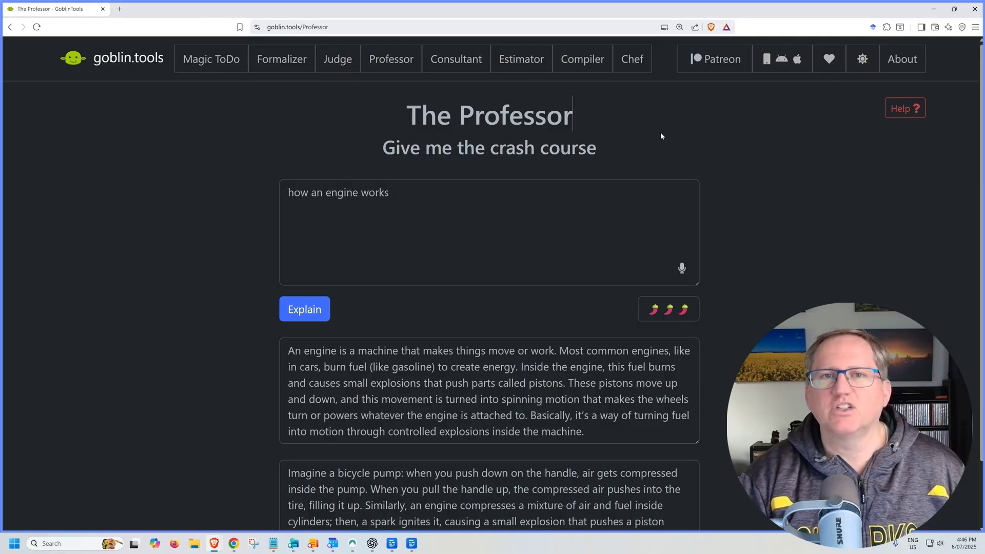
In the Consultant, request advice on "buy a new car" and review the pros, cons and recommendation.
{"action": "left_click", "coordinate": [453, 60]}
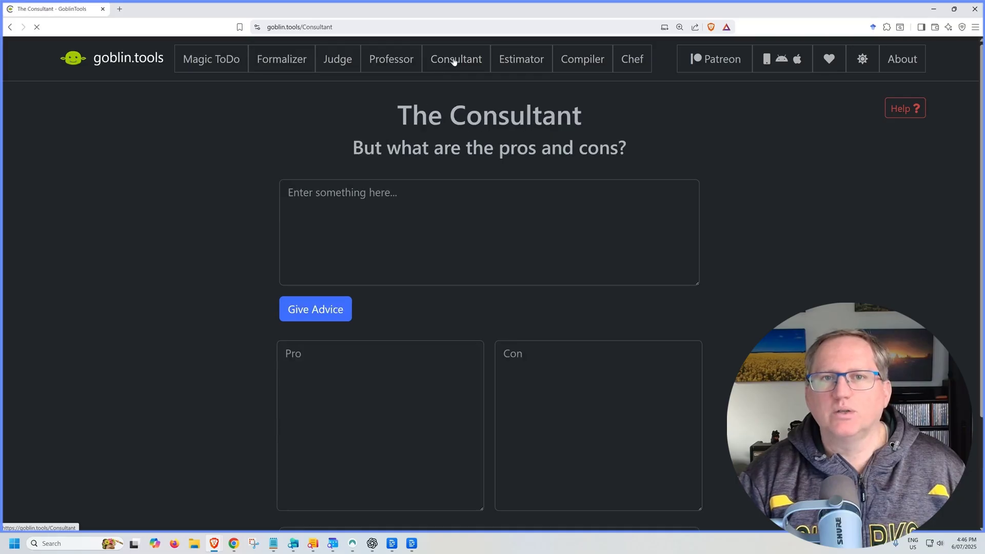
{"action": "left_click", "coordinate": [464, 201]}
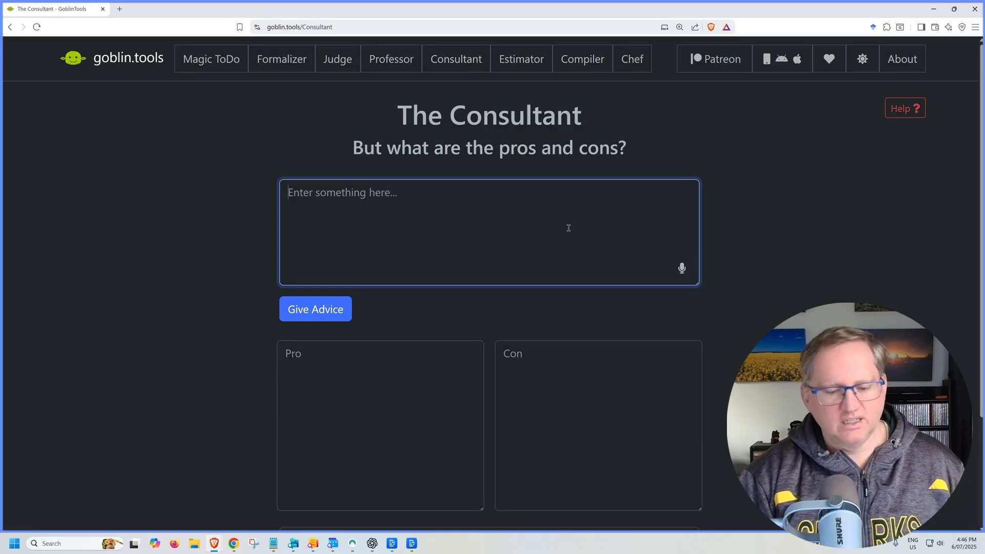
{"action": "type", "text": "buy a new"}
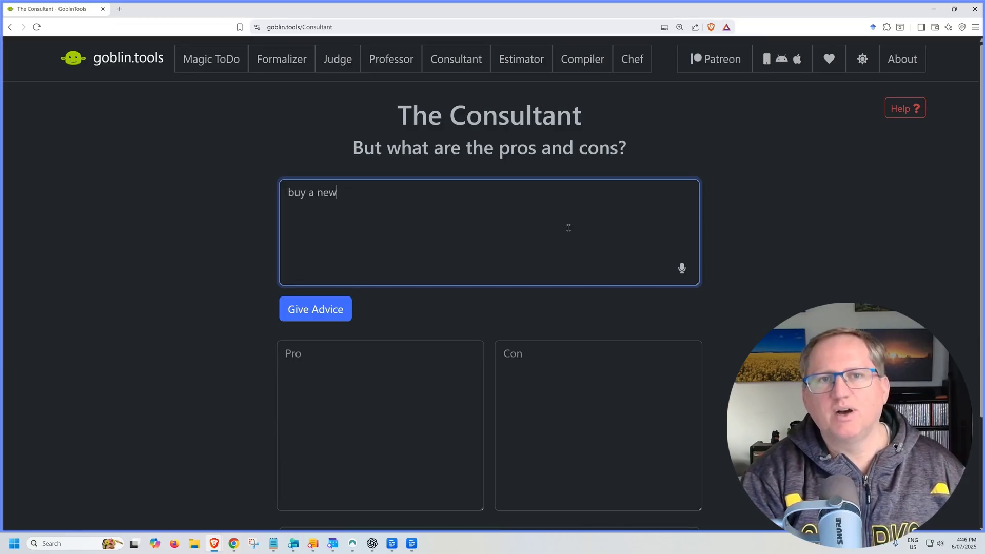
{"action": "type", "text": " car"}
{"action": "key", "text": "Return"}
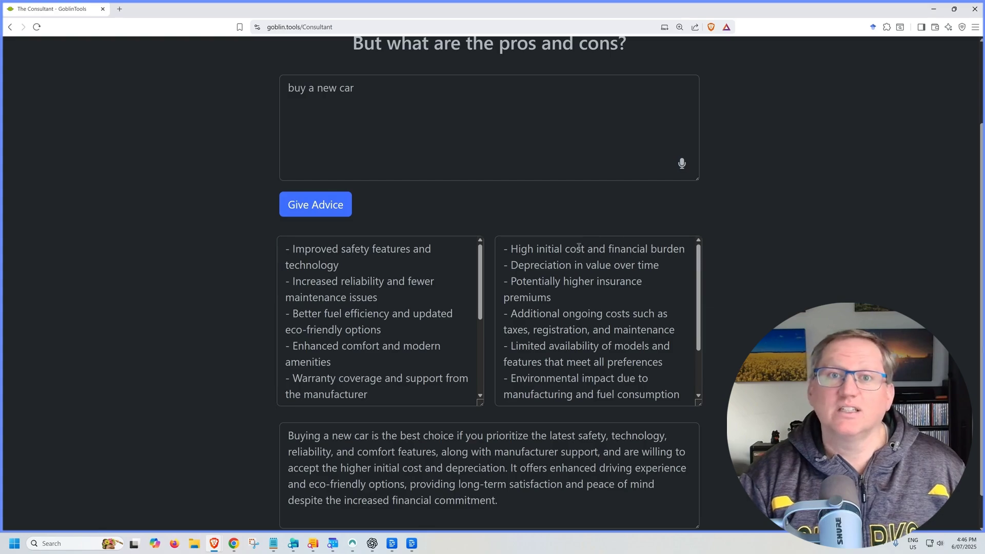
{"action": "scroll", "coordinate": [596, 303], "scroll_direction": "down", "scroll_amount": 4}
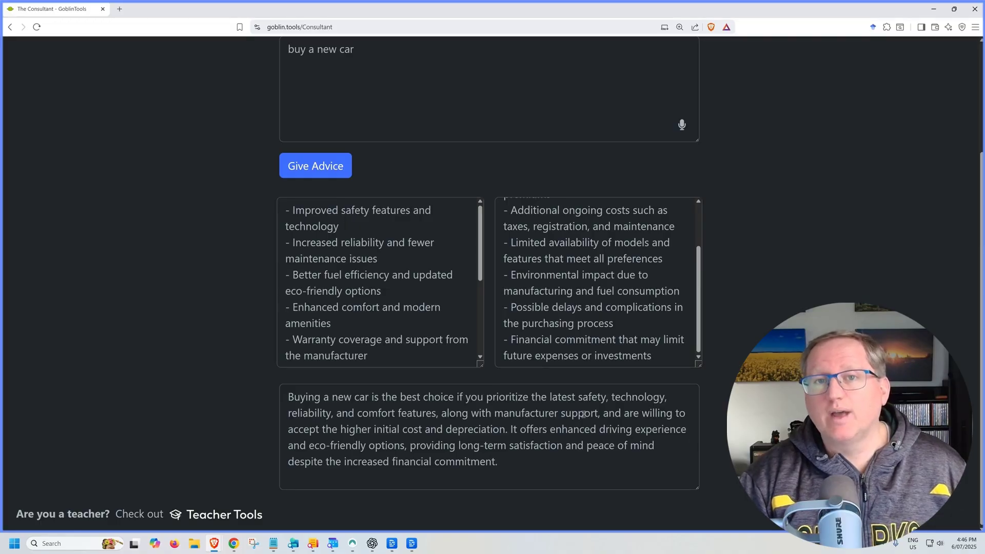
{"action": "scroll", "coordinate": [647, 340], "scroll_direction": "up", "scroll_amount": 2}
{"action": "scroll", "coordinate": [437, 291], "scroll_direction": "up", "scroll_amount": 3}
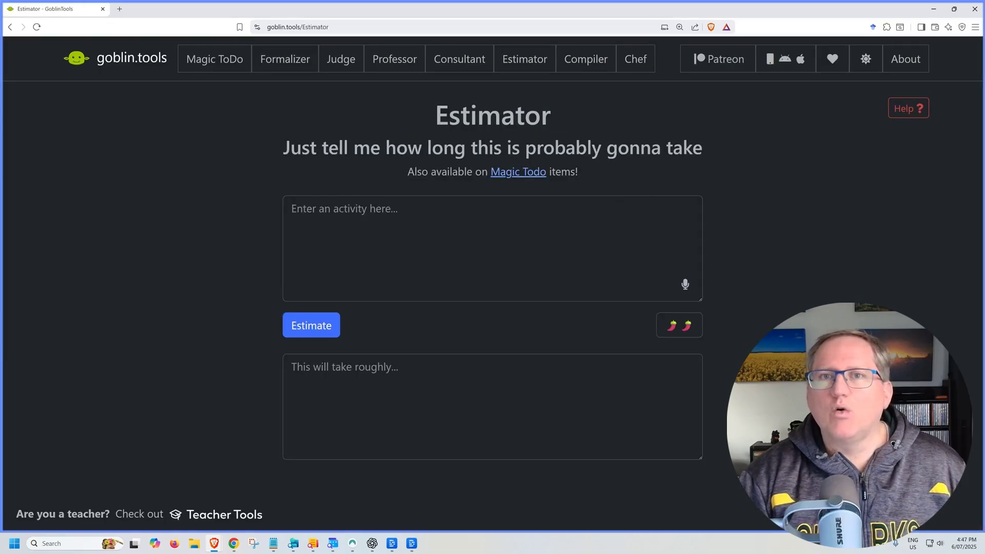
In the Estimator, get a time estimate for "Cleaning the bathroom" and another for "write a novel".
{"action": "type", "text": "Cleaning the bathroom"}
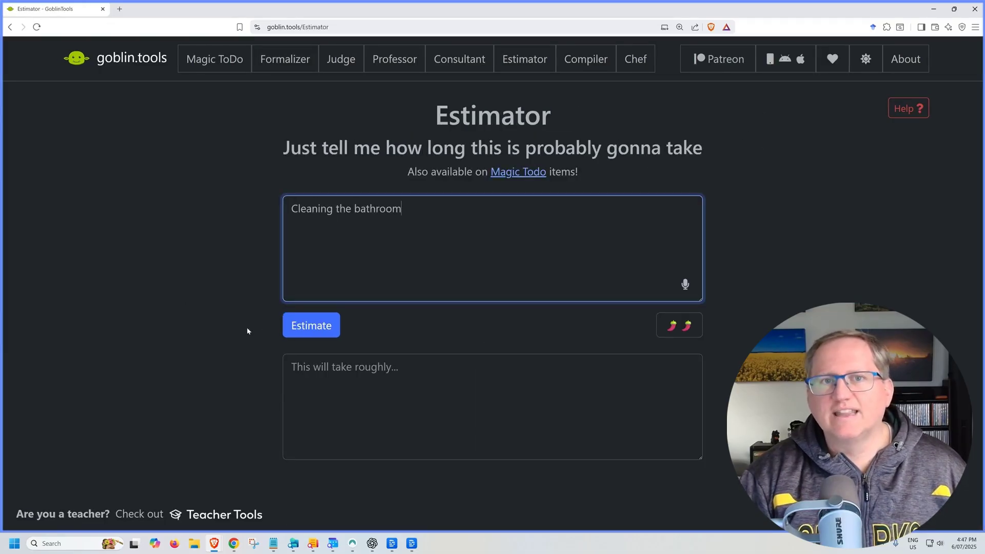
{"action": "left_click", "coordinate": [308, 334]}
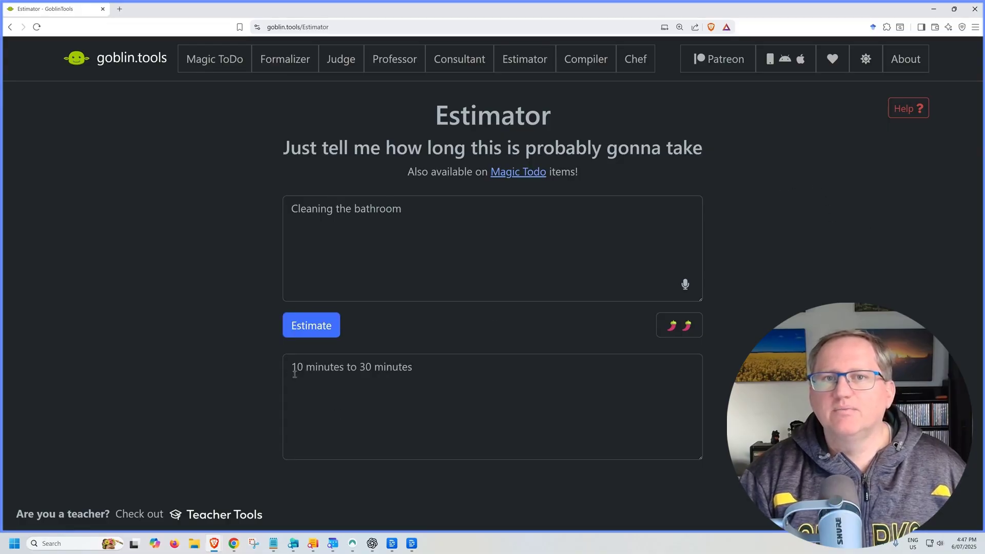
{"action": "left_click_drag", "start_coordinate": [431, 210], "coordinate": [233, 206]}
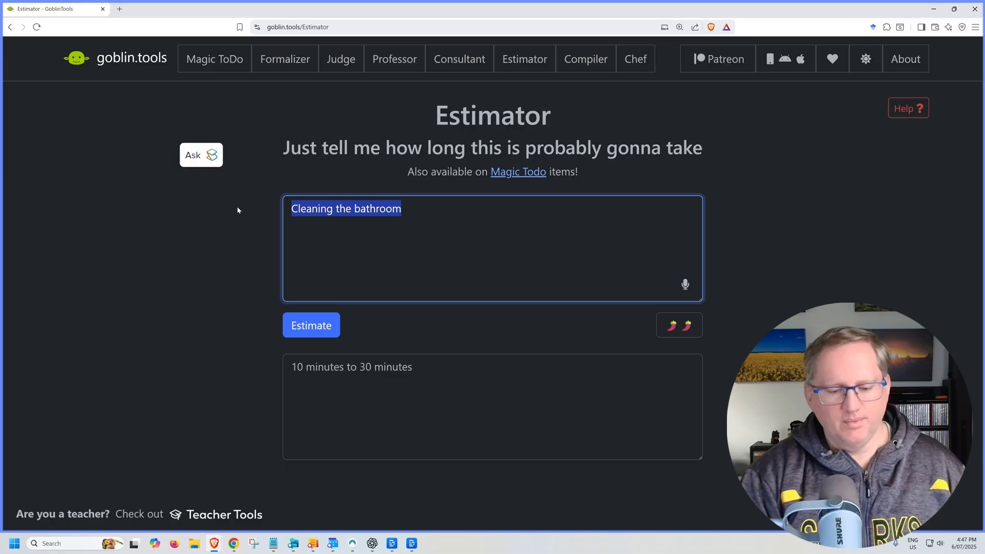
{"action": "type", "text": "write a "}
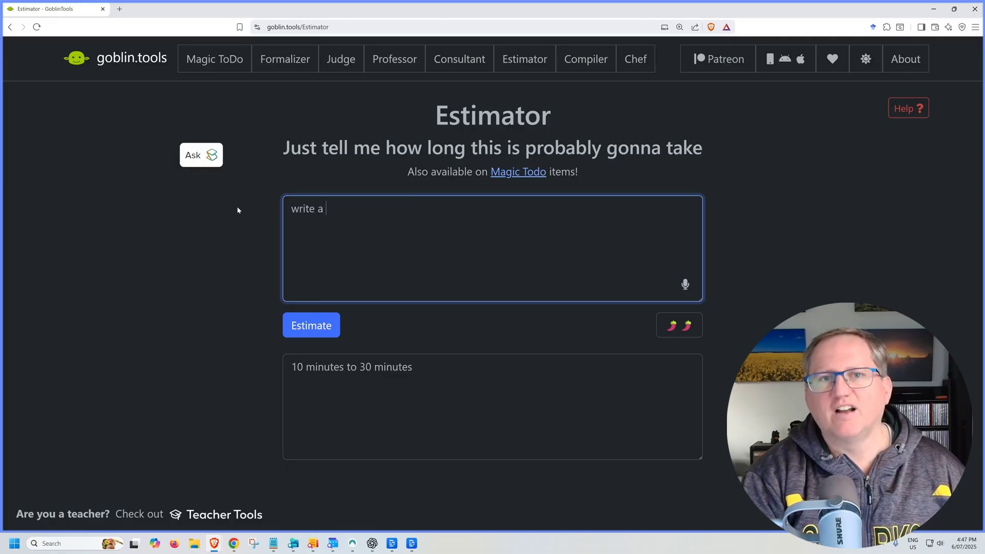
{"action": "type", "text": "novel"}
{"action": "left_click", "coordinate": [310, 326]}
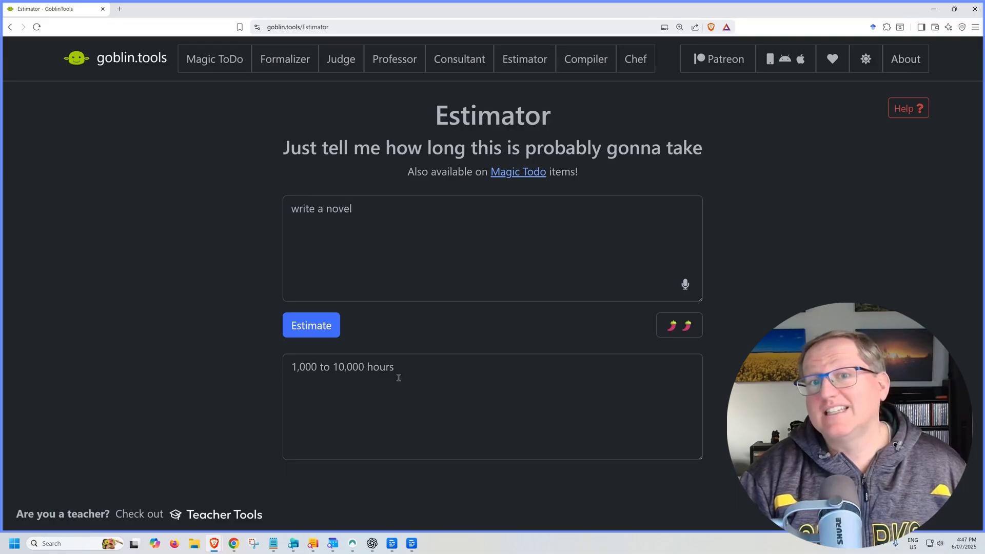
{"action": "left_click", "coordinate": [390, 209]}
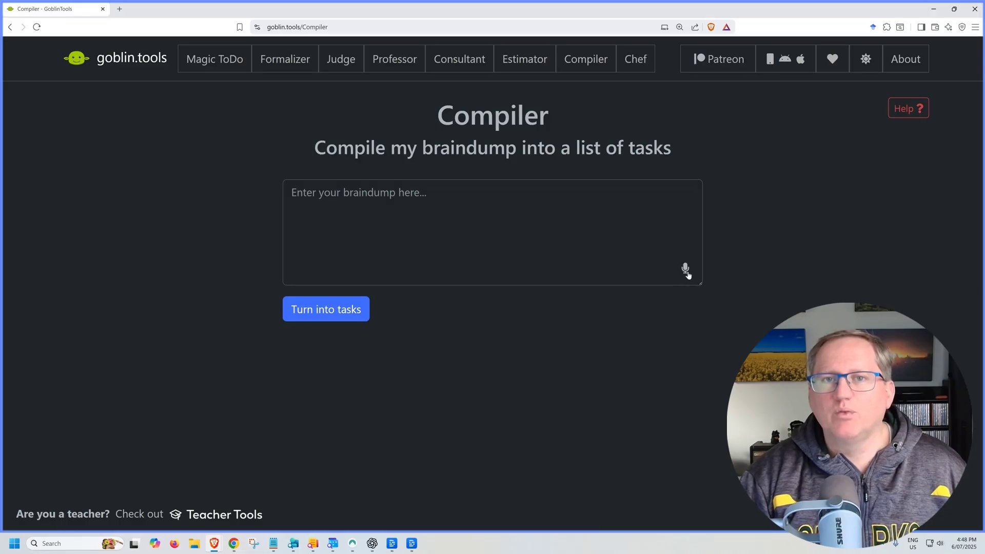
In Compiler, turn "Plan my week starting Monday. I need to do laundry, finish my uni assignment, email my tutor, grocery shop, and clean the kitchen." into tasks.
{"action": "key", "text": "alt+space"}
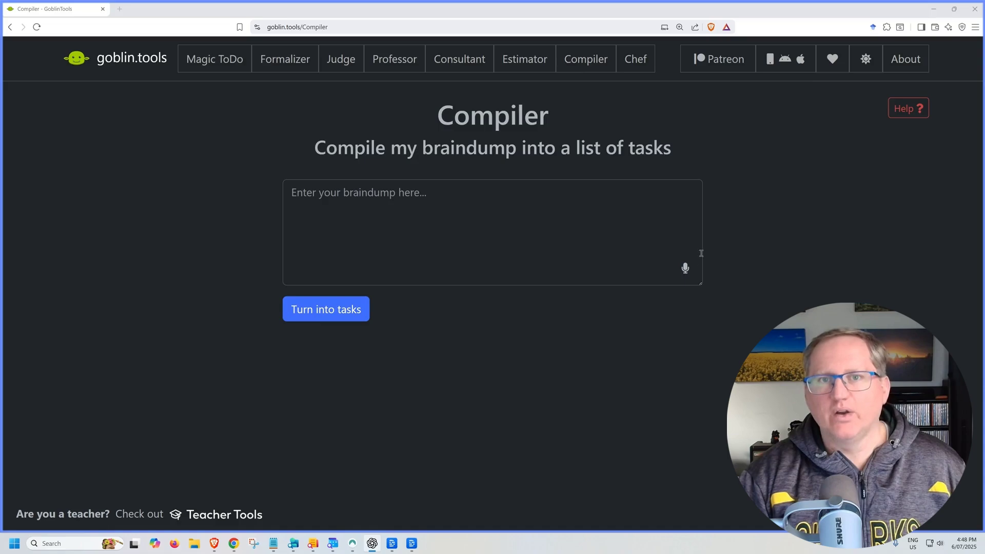
{"action": "left_click", "coordinate": [398, 194]}
{"action": "type", "text": "Plan my week starting Monday. I need to do laundry, finish my uni assignment, email my tutor, grocery shop, and clean the kitchen.\""}
{"action": "left_click", "coordinate": [326, 310]}
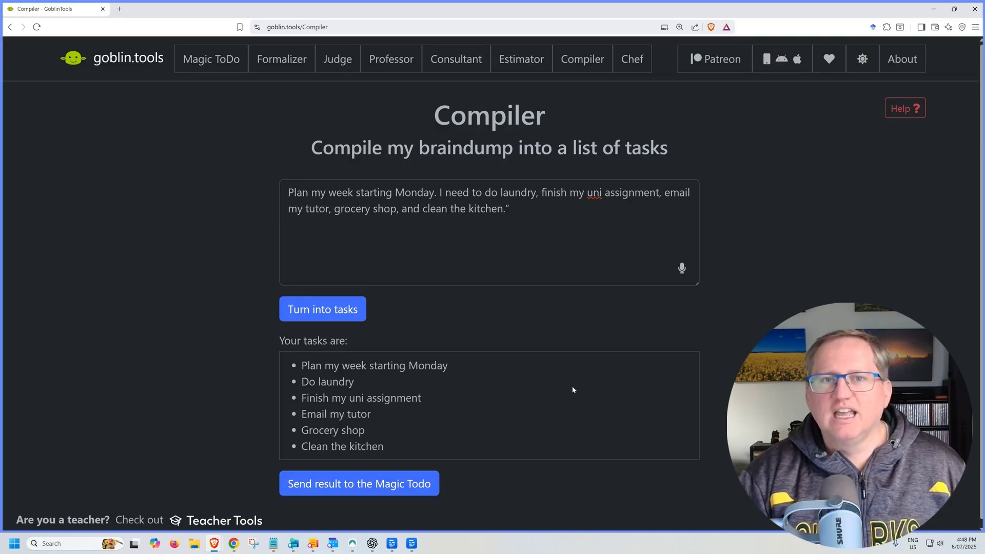
{"action": "scroll", "coordinate": [379, 236], "scroll_direction": "down", "scroll_amount": 1}
{"action": "left_click_drag", "start_coordinate": [507, 206], "coordinate": [288, 186]}
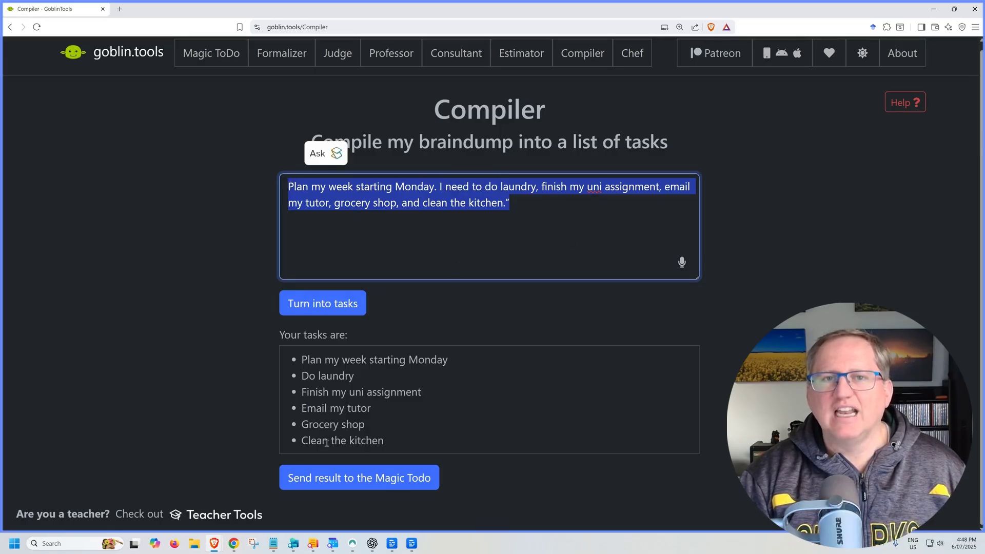
{"action": "left_click", "coordinate": [827, 254]}
In the Chef, get a recipe suggestion for "red kidney beans, frozen vegetables, tofu, spices" with "vegan" on a second line, and review it.
{"action": "left_click", "coordinate": [632, 55]}
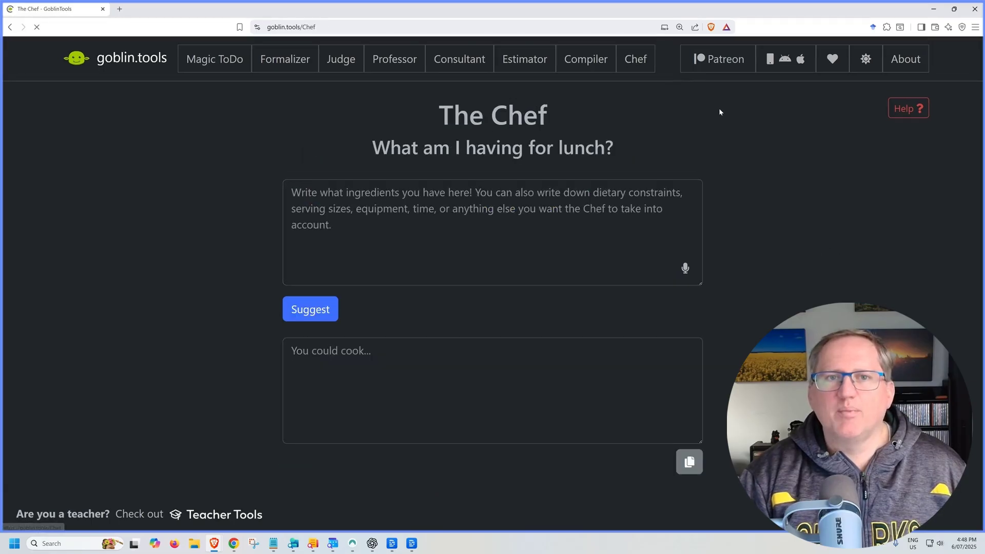
{"action": "left_click", "coordinate": [351, 192]}
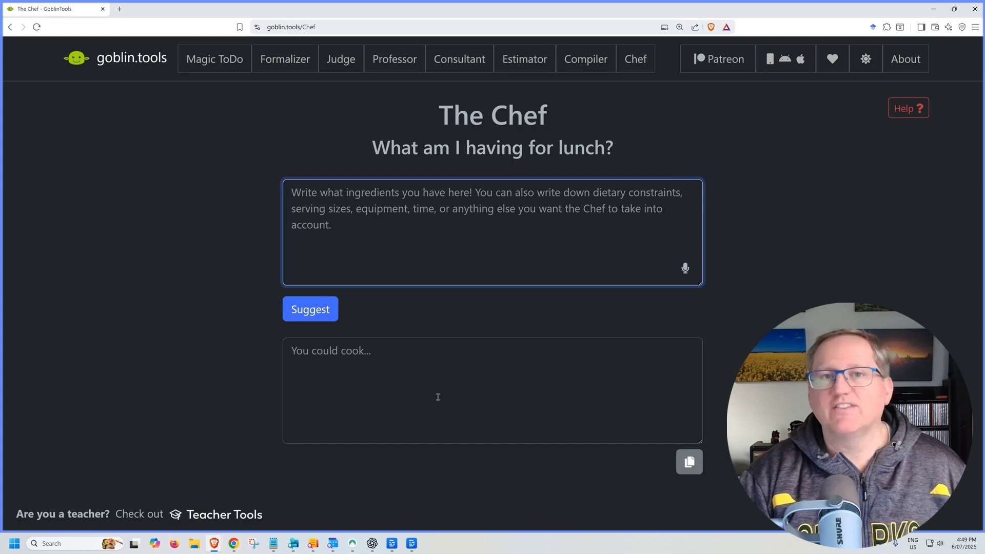
{"action": "type", "text": "red kidney beans, frozen vegetables, tofu vegan"}
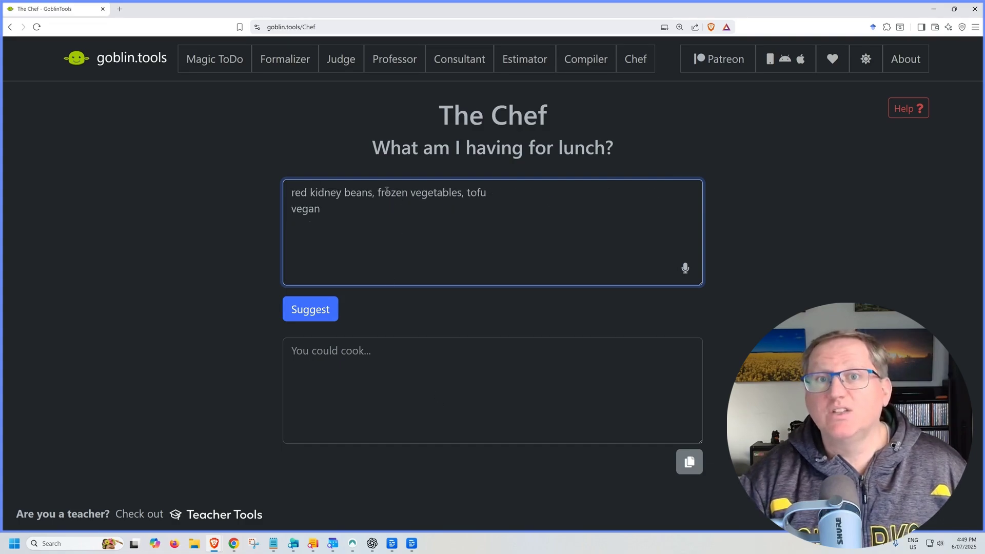
{"action": "left_click", "coordinate": [333, 308]}
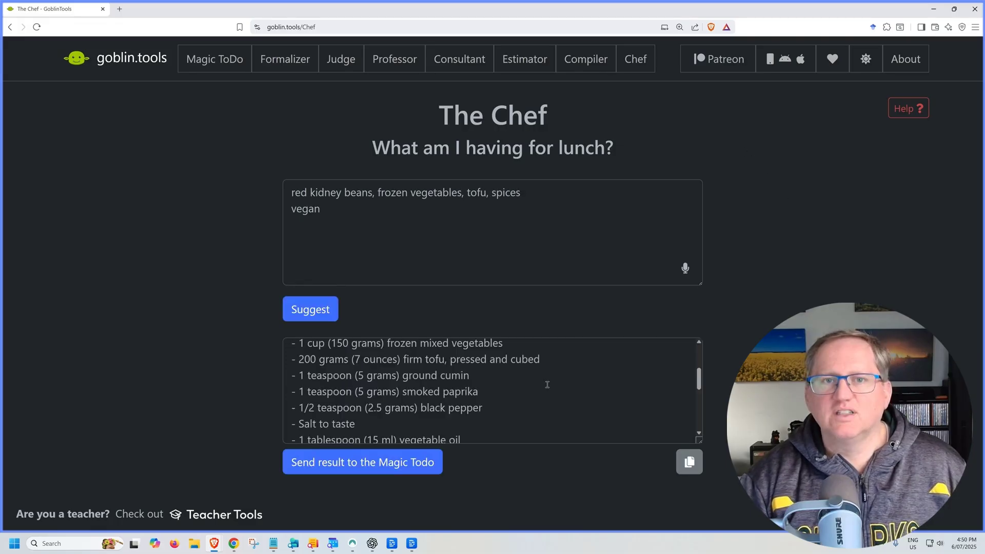
{"action": "scroll", "coordinate": [546, 387], "scroll_direction": "up", "scroll_amount": 2}
{"action": "scroll", "coordinate": [546, 388], "scroll_direction": "down", "scroll_amount": 2}
Add "not stir fry" as a third line to the Chef's input, request a new suggestion and review the recipe.
{"action": "left_click", "coordinate": [438, 221]}
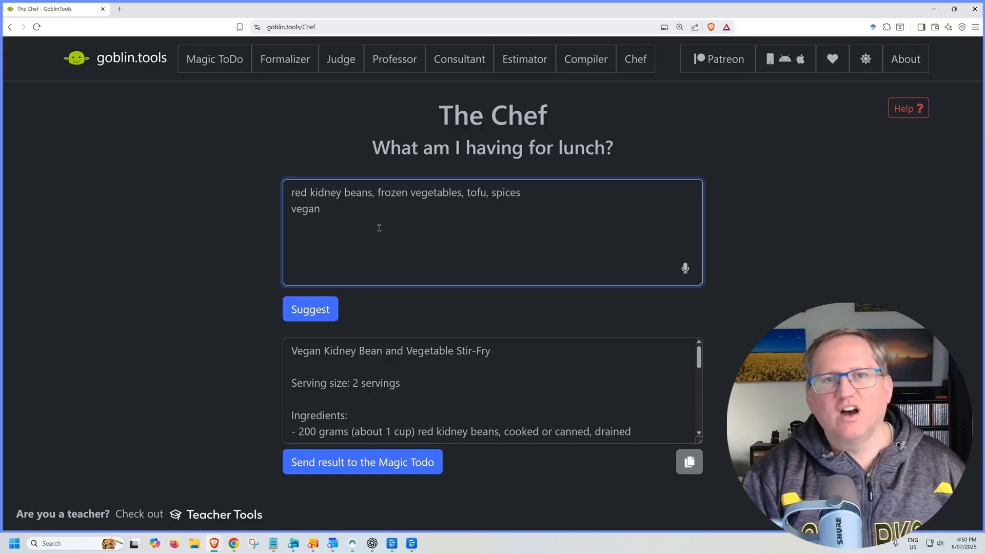
{"action": "type", "text": "no"}
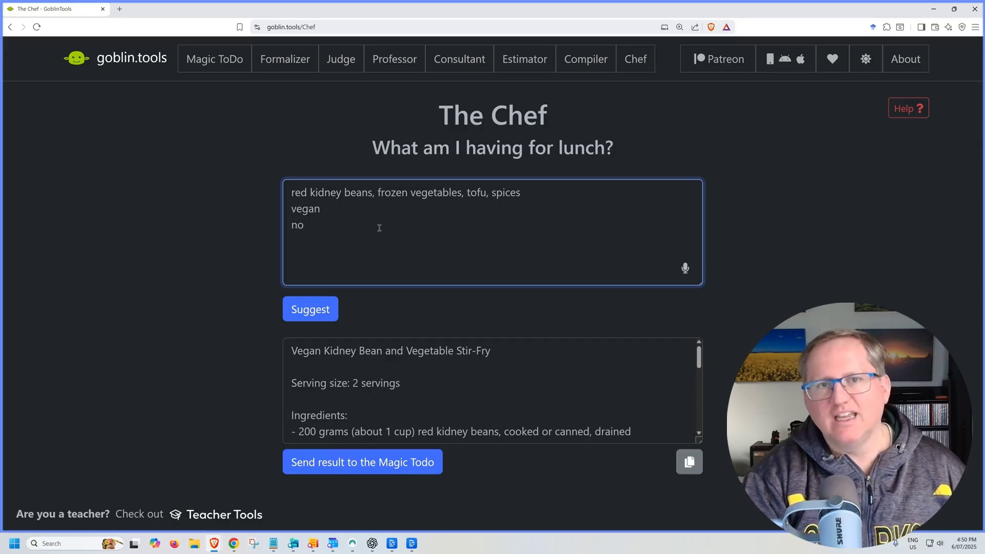
{"action": "type", "text": "t stir fry"}
{"action": "left_click", "coordinate": [323, 309]}
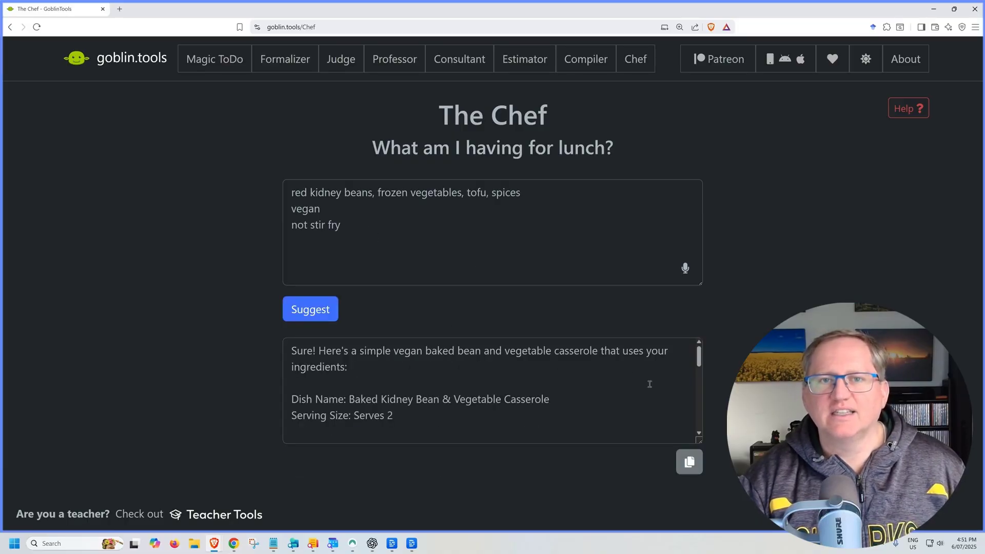
{"action": "left_click_drag", "start_coordinate": [700, 356], "coordinate": [701, 378]}
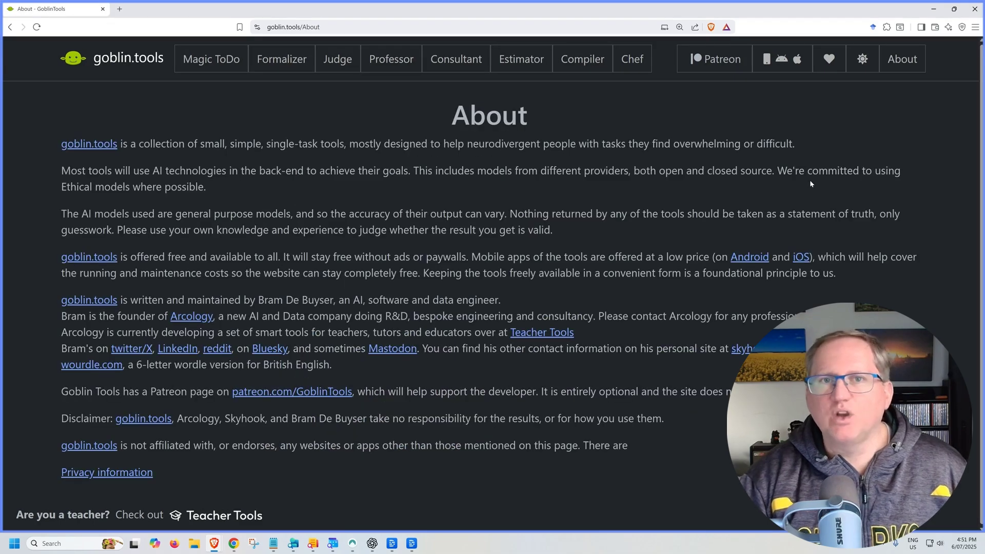